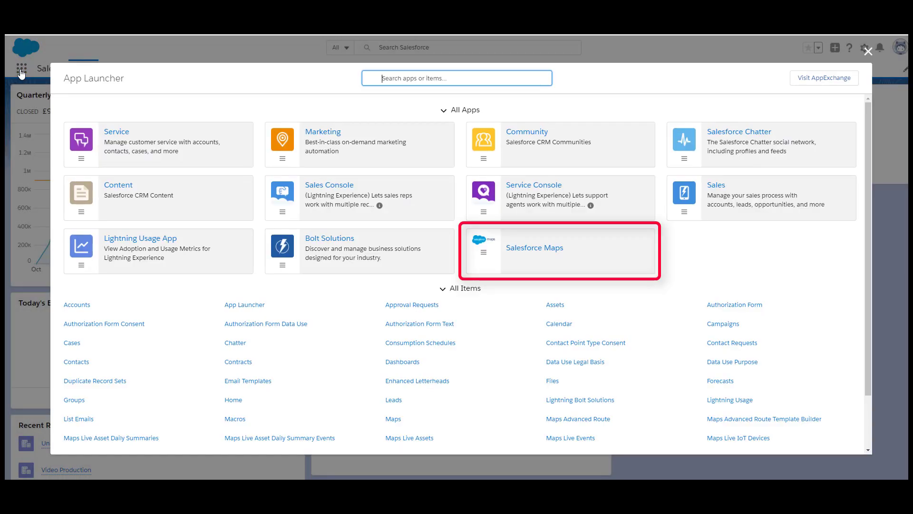
Step: Open the Maps page of the Salesforce Maps app and show the saved layers in the Personal folder
left_click(534, 248)
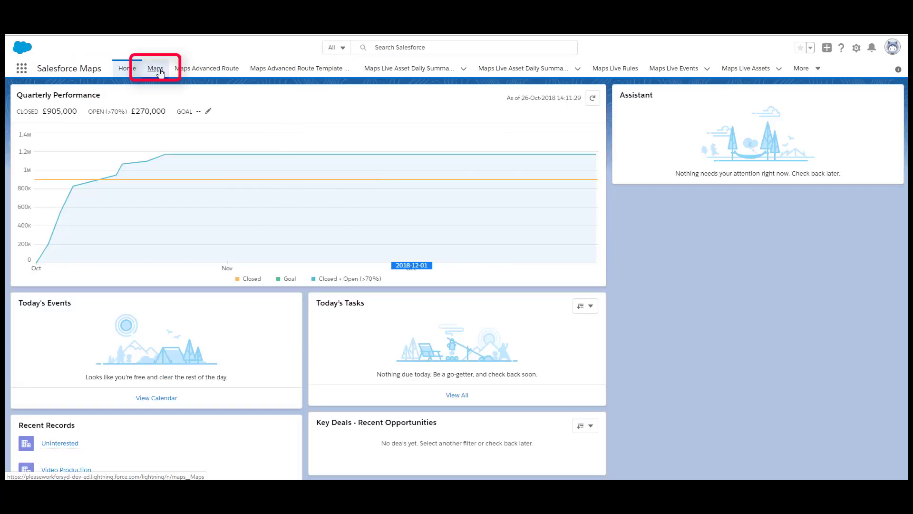
left_click(159, 70)
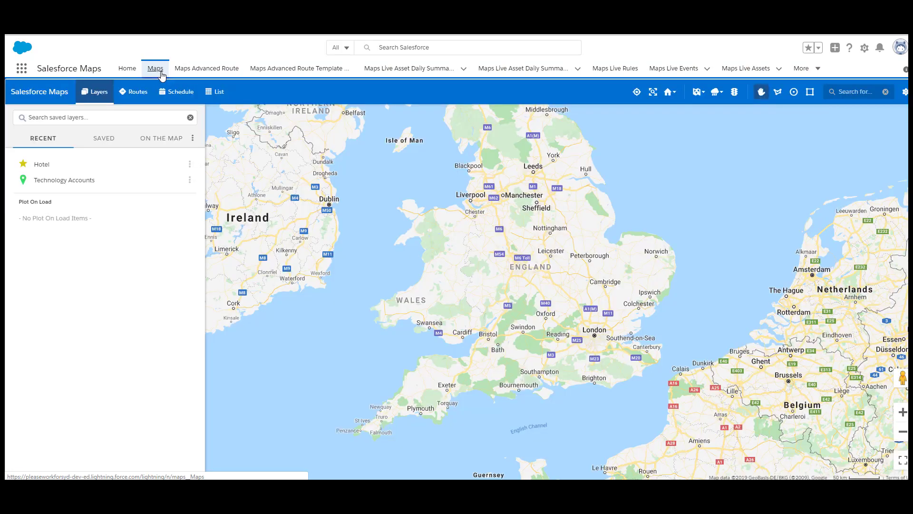
left_click(110, 139)
left_click(93, 179)
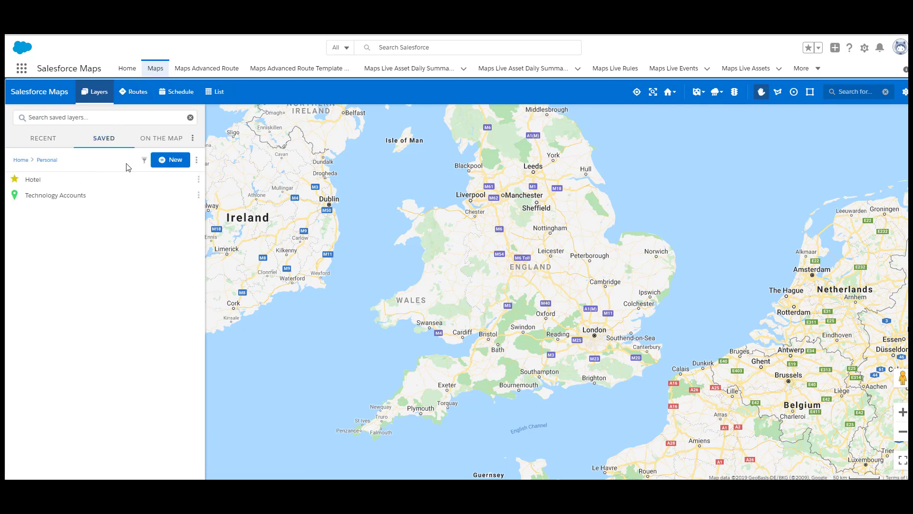
Step: Create a marker layer based on Account (Billing) and name it Active Accounts
left_click(176, 159)
left_click(185, 186)
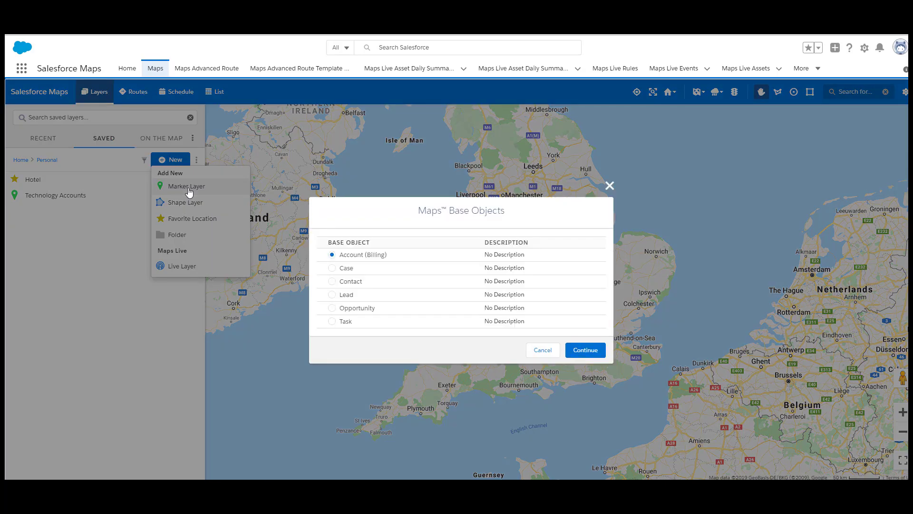
left_click(585, 350)
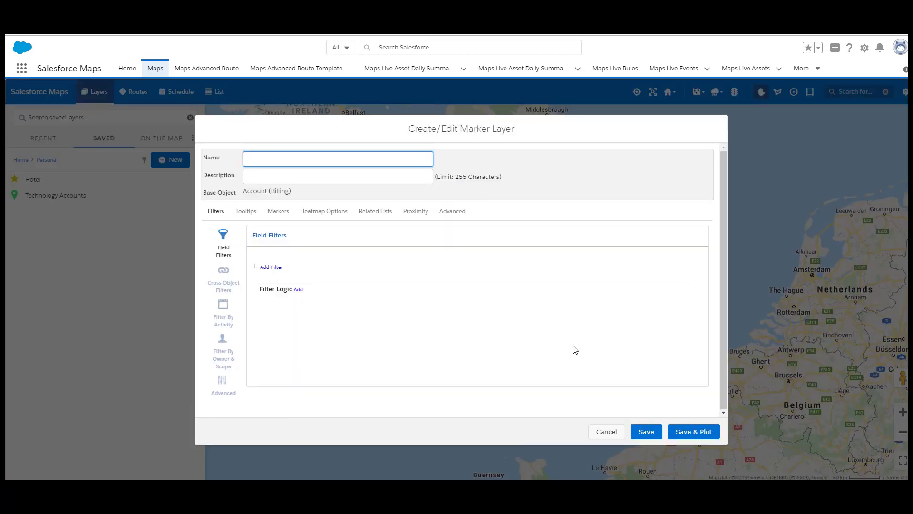
type("Active Accounts")
Step: Add a field filter to the marker layer so that Active equals Yes
left_click(271, 267)
left_click(286, 264)
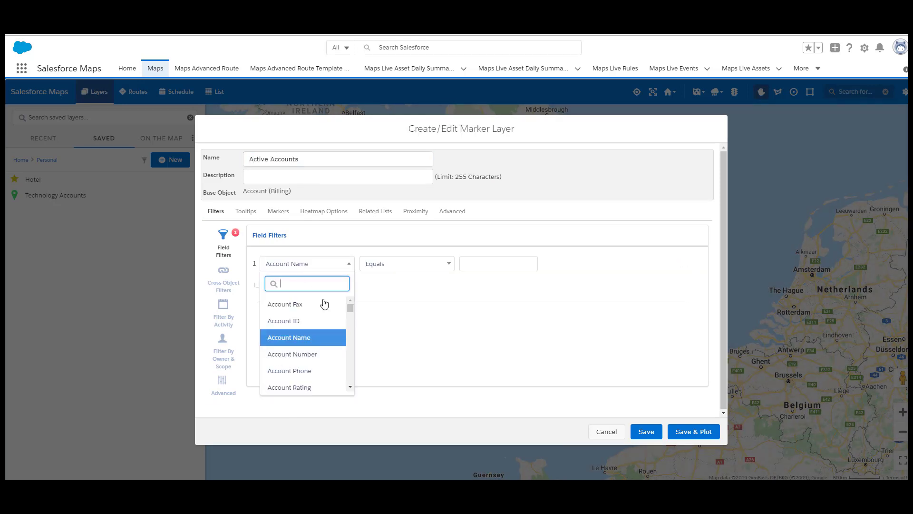
scroll(328, 343, "down", 1)
scroll(331, 347, "down", 1)
left_click(315, 358)
left_click(510, 265)
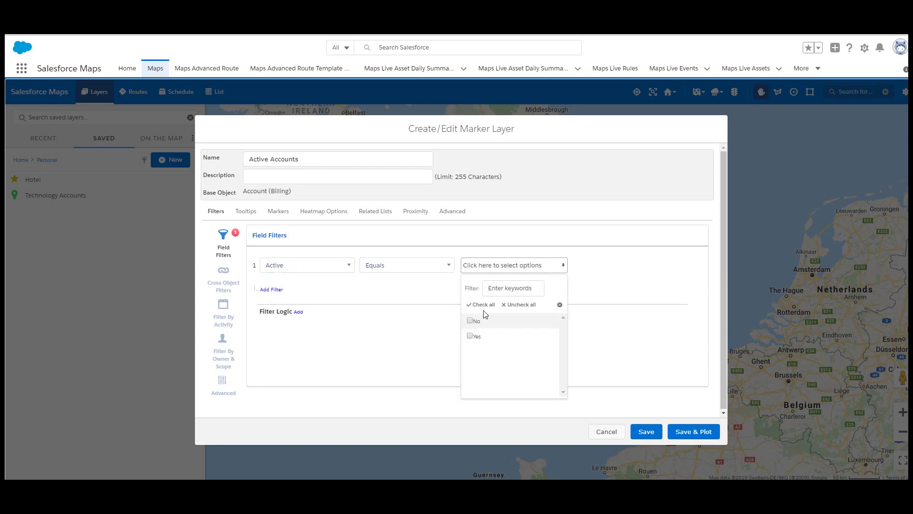
left_click(470, 336)
left_click(431, 331)
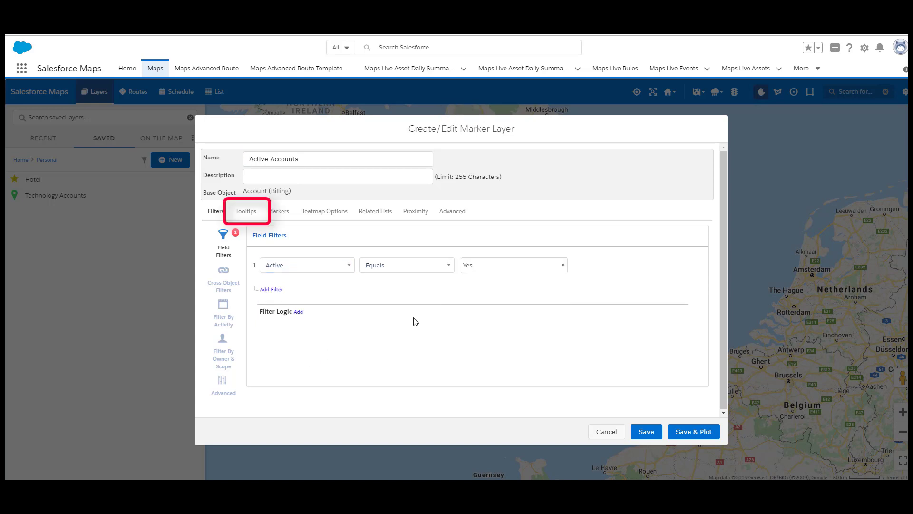
Step: Set the marker layer's tooltips 2, 3 and 4 to Account Rating, Annual Revenue and Billing City
left_click(246, 211)
left_click(343, 249)
scroll(322, 328, "down", 3)
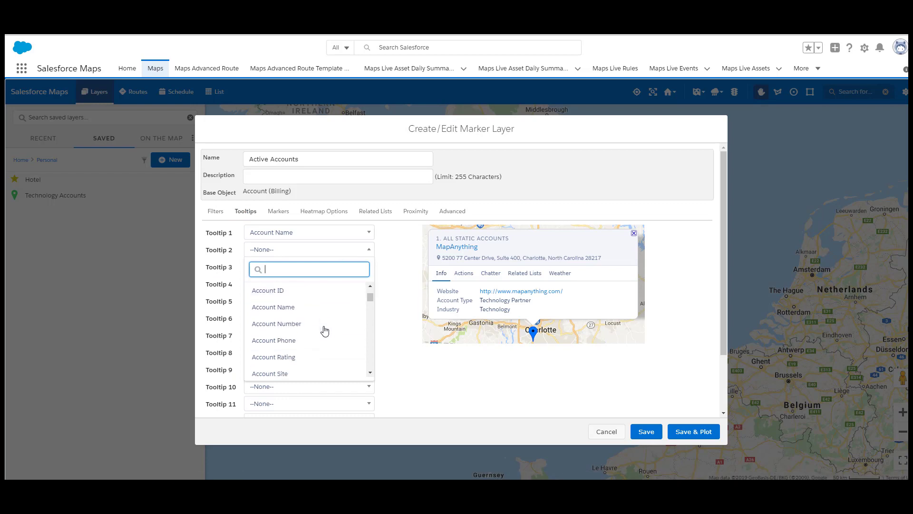
left_click(322, 311)
left_click(359, 267)
scroll(346, 336, "down", 3)
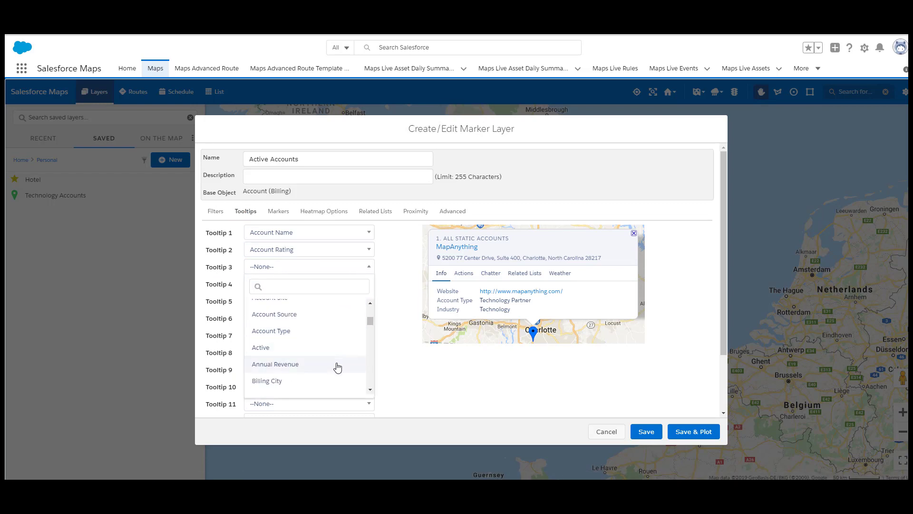
left_click(336, 363)
left_click(362, 285)
scroll(343, 367, "down", 5)
left_click(343, 395)
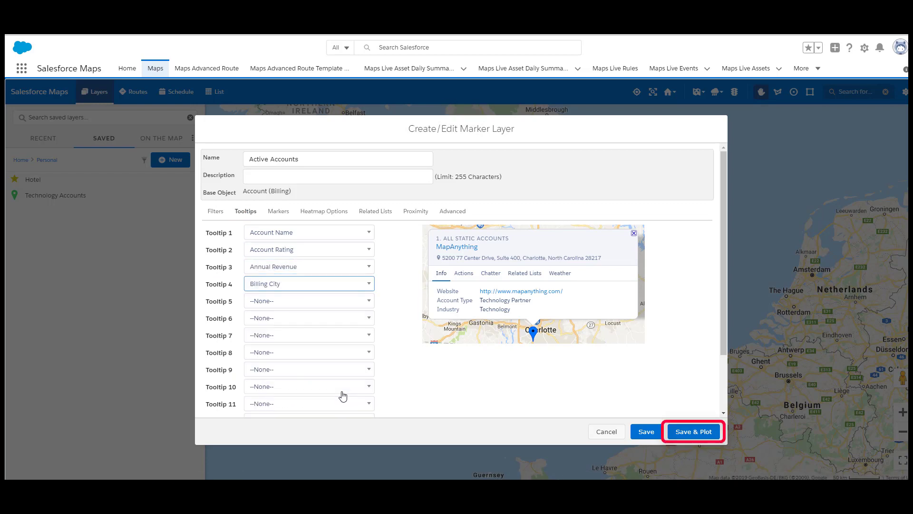
Step: Save the Active Accounts layer and plot it, bringing the markers across southern England into closer view
left_click(685, 432)
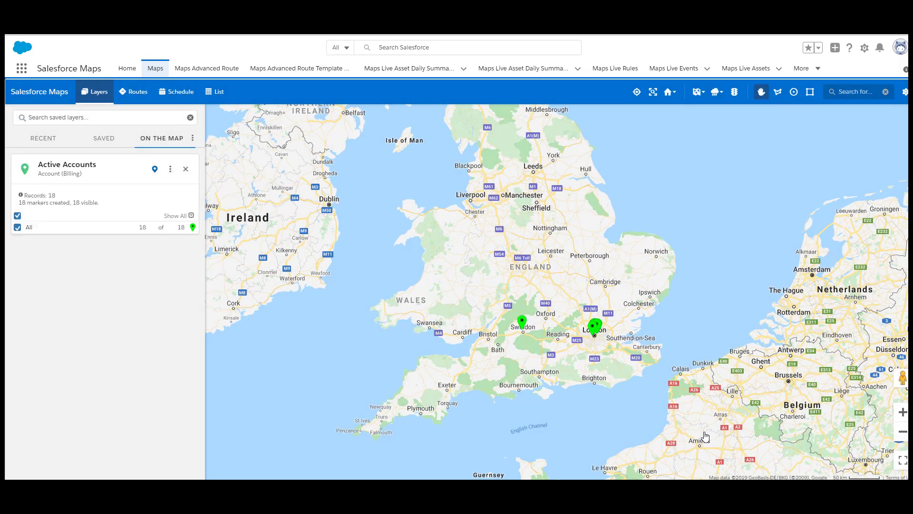
scroll(705, 436, "up", 1)
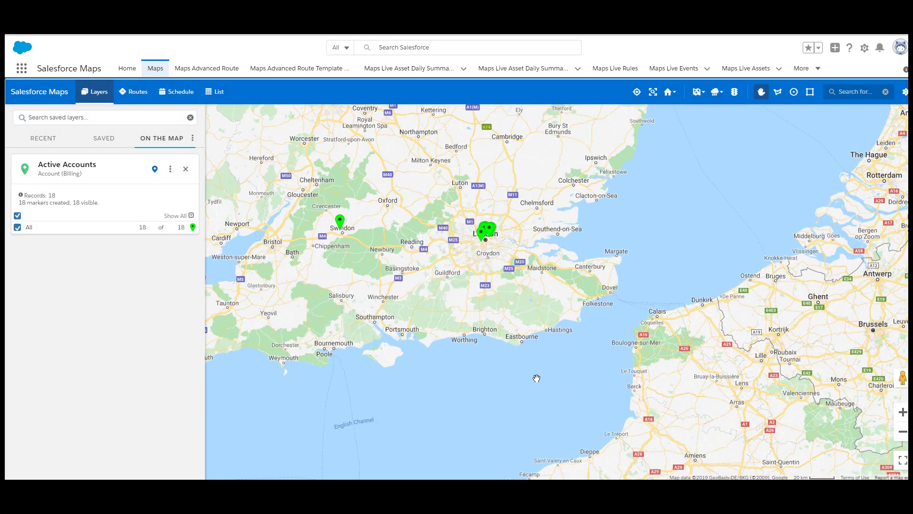
scroll(487, 306, "up", 1)
left_click_drag(487, 305, 596, 374)
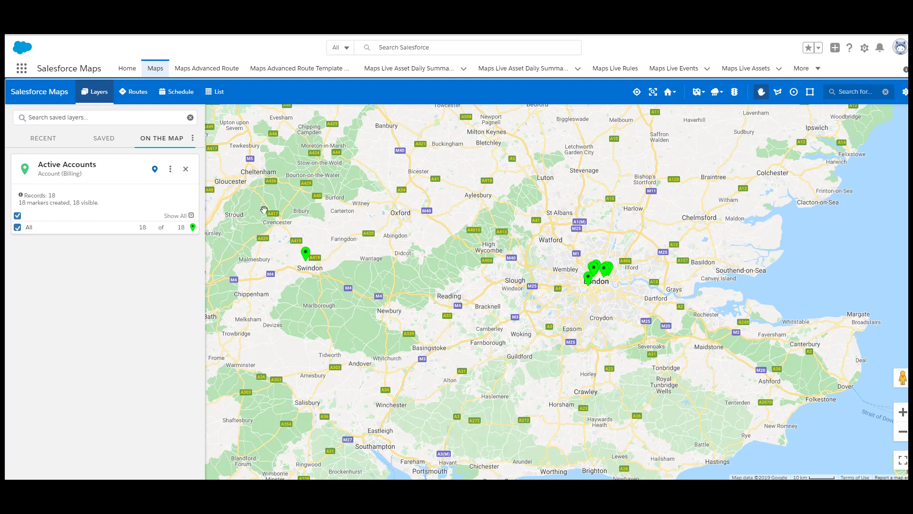
Step: Start a new shape layer among the personal saved layers, name it Wiltshire Territory and proceed to shape selection
left_click(106, 139)
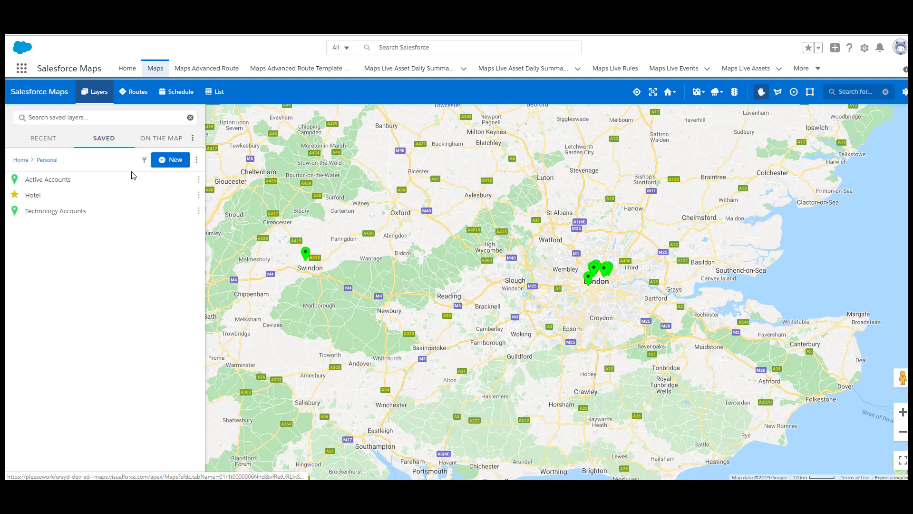
left_click(172, 159)
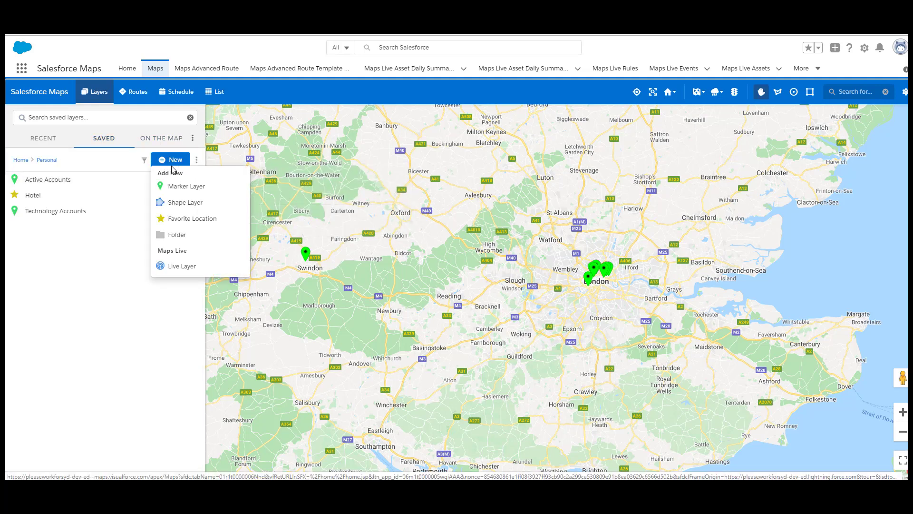
left_click(182, 203)
type("Wiltshire Territory")
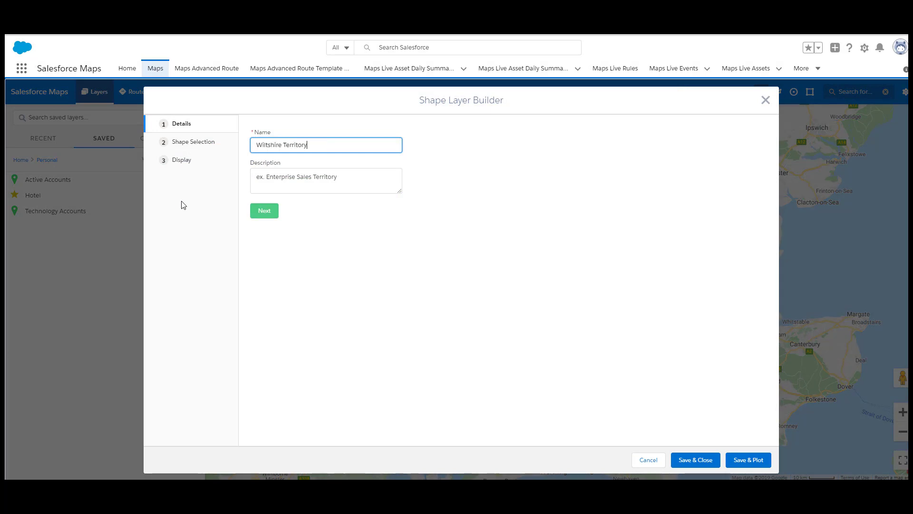
left_click(258, 212)
Step: Set the shape layer's country to United Kingdom and its shape type to Counties/Council Areas/Districts
left_click(292, 172)
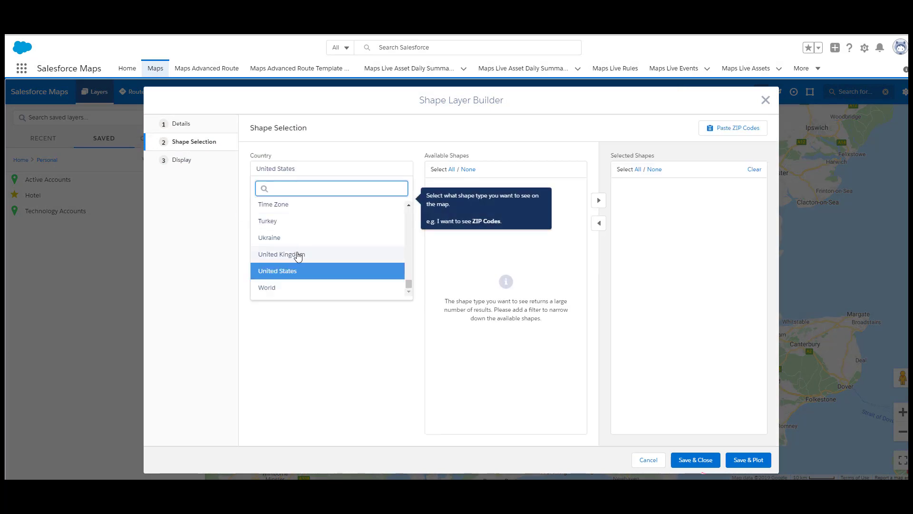
left_click(296, 253)
left_click(306, 203)
left_click(283, 287)
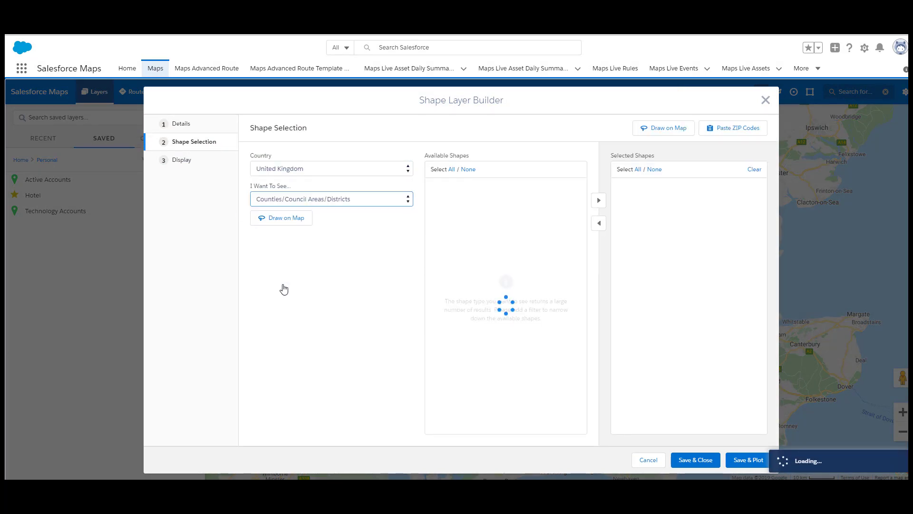
Step: Add Wiltshire to the selected shapes, then save the territory layer and plot it on the map
scroll(489, 320, "down", 20)
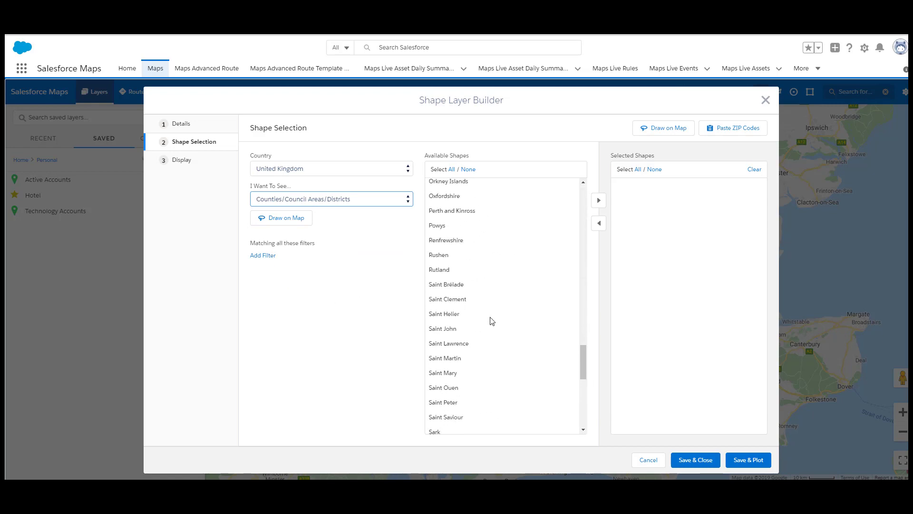
left_click(477, 412)
left_click(599, 200)
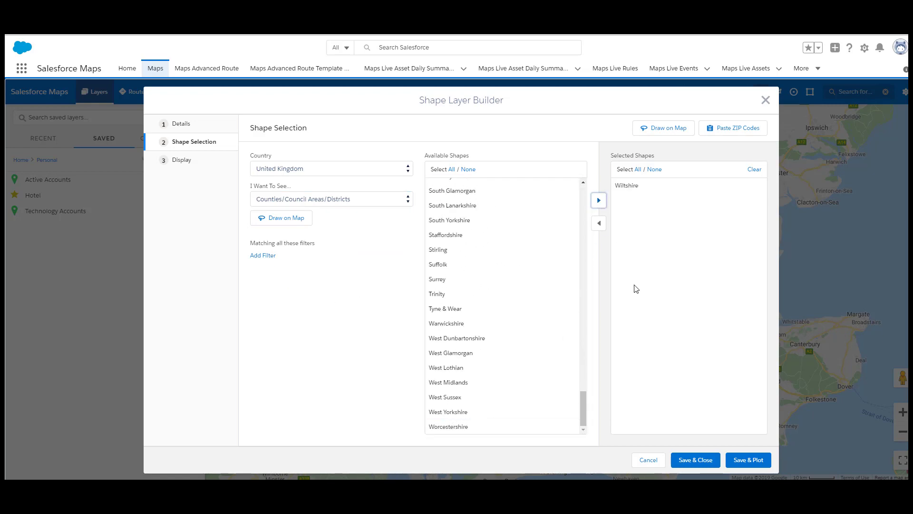
left_click(740, 459)
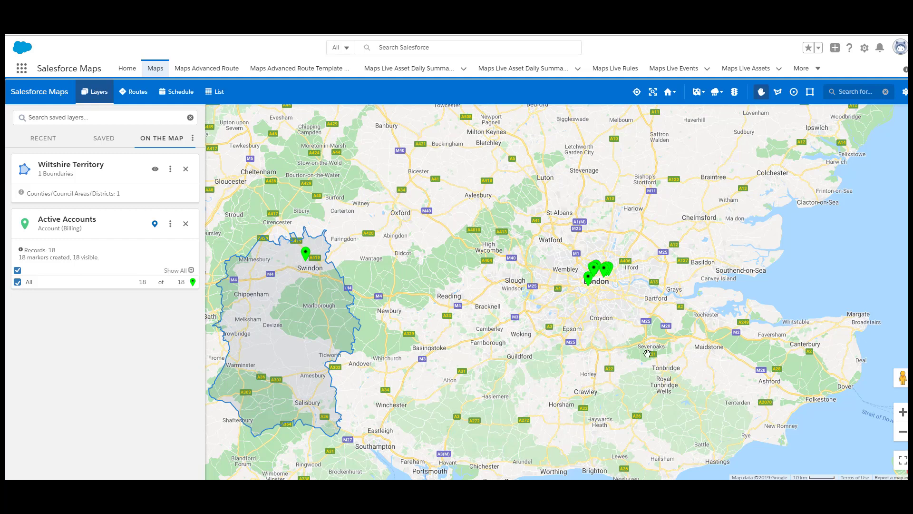
Step: Review the Swindon account marker's info, available actions, Chatter feed and weather forecast, then close its details
left_click(305, 257)
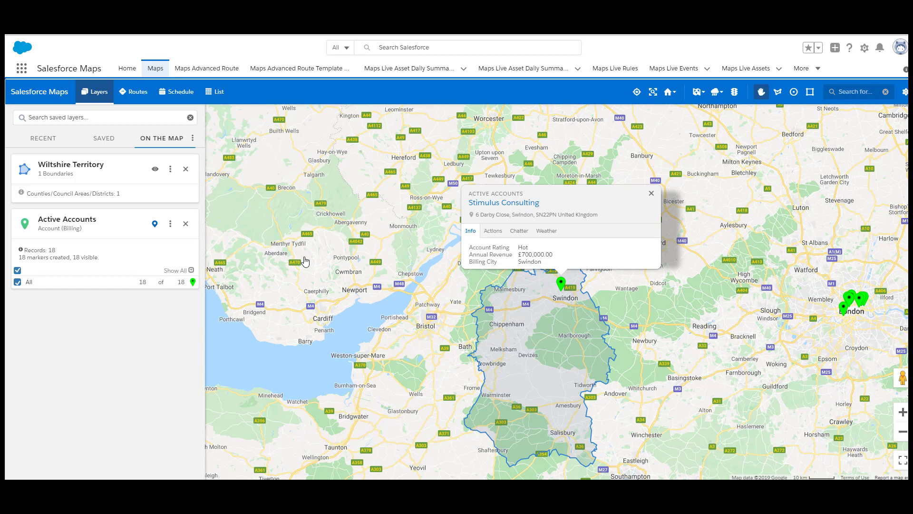
left_click(493, 232)
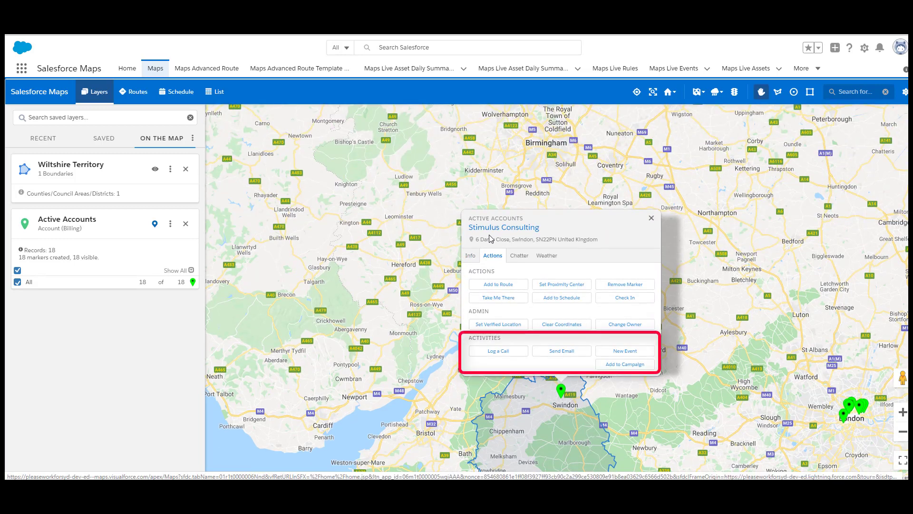
left_click(520, 256)
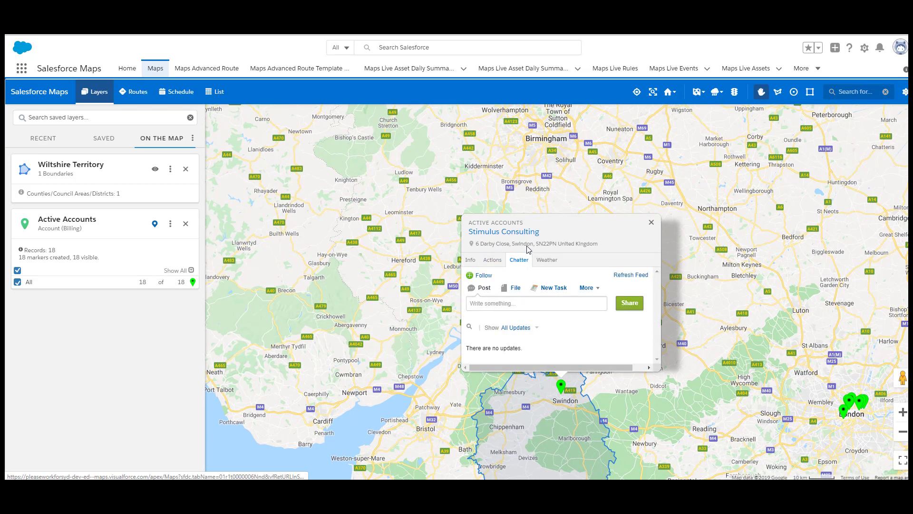
left_click(547, 260)
scroll(546, 265, "down", 6)
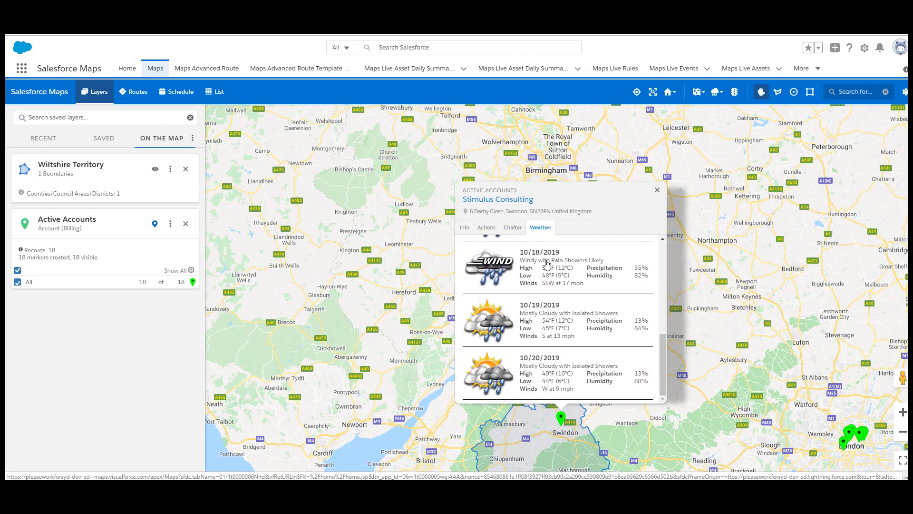
scroll(547, 264, "up", 6)
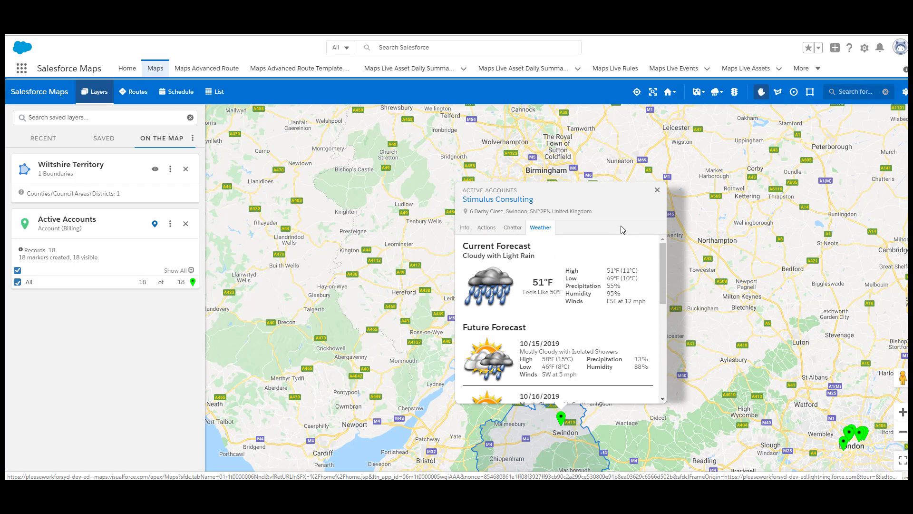
left_click(658, 190)
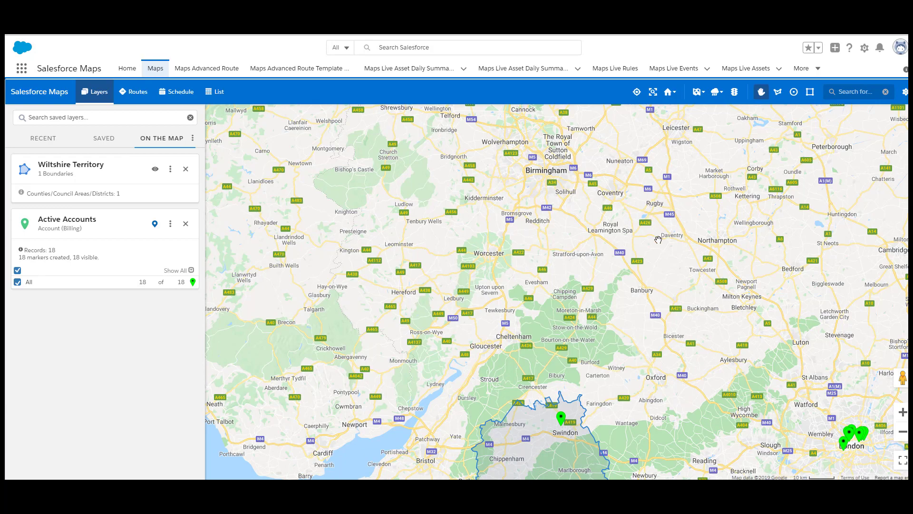
Step: Draw two rectangular boundaries in London, one around the four markers from Fitzrovia to Chelsea and one around the three near Whitechapel
left_click_drag(819, 432, 506, 275)
scroll(558, 297, "up", 1)
scroll(558, 298, "up", 3)
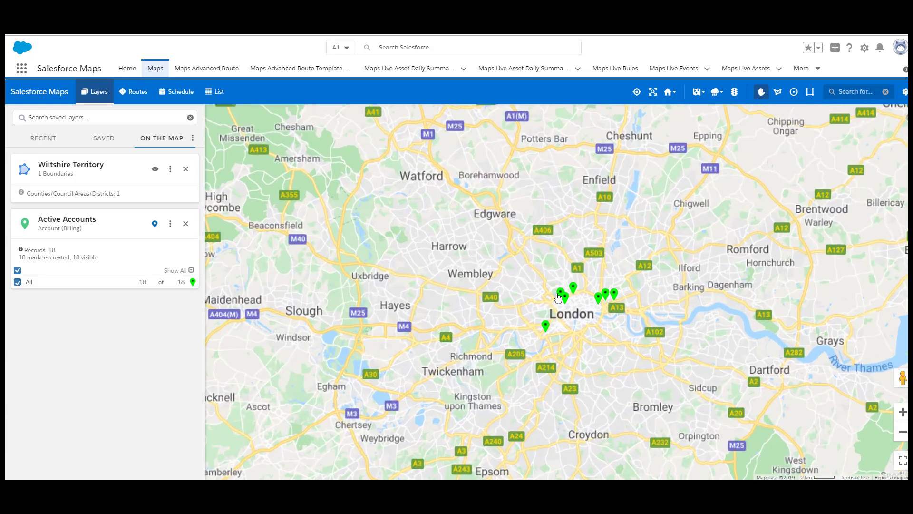
left_click_drag(649, 376, 607, 291)
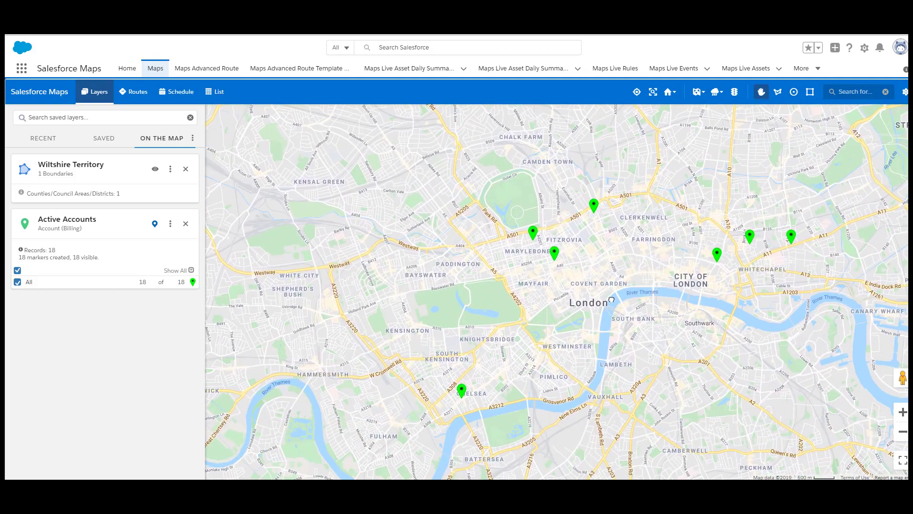
left_click(810, 92)
mouse_move(435, 164)
left_mouse_down()
mouse_move(598, 344)
mouse_move(626, 422)
left_mouse_up()
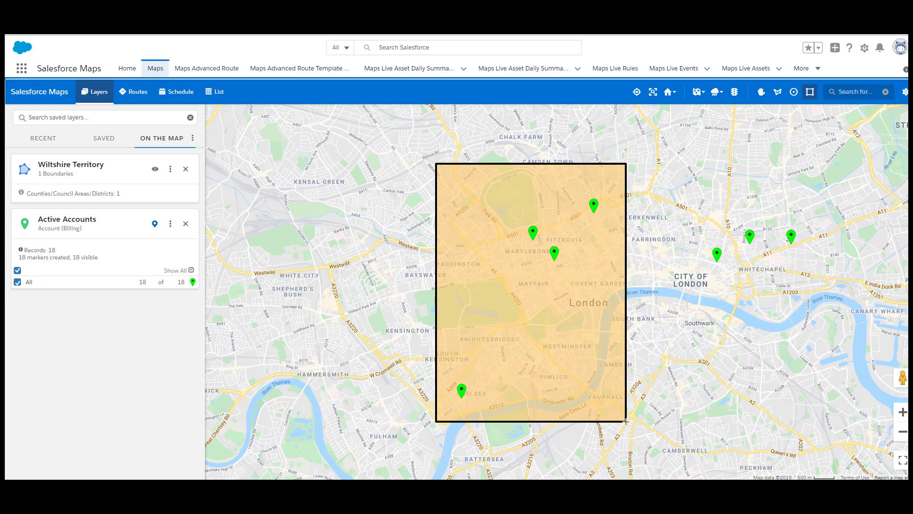
left_click_drag(688, 194, 816, 311)
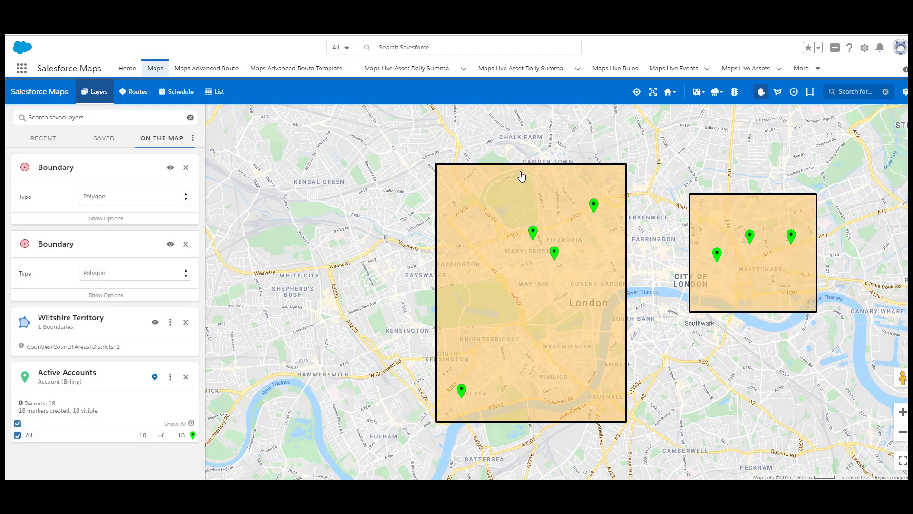
Step: Examine the Active Accounts revenue aggregates in both London rectangles and display the available types for the first listed boundary
left_click(540, 207)
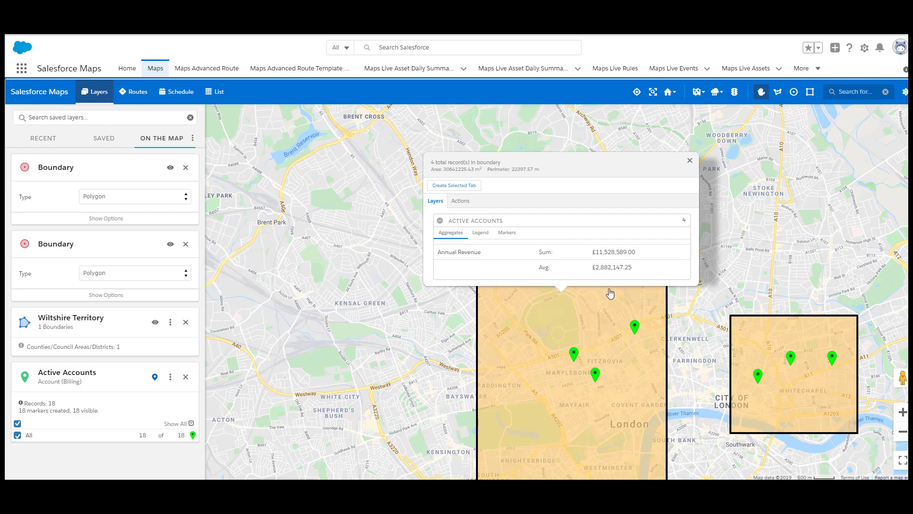
left_click(760, 327)
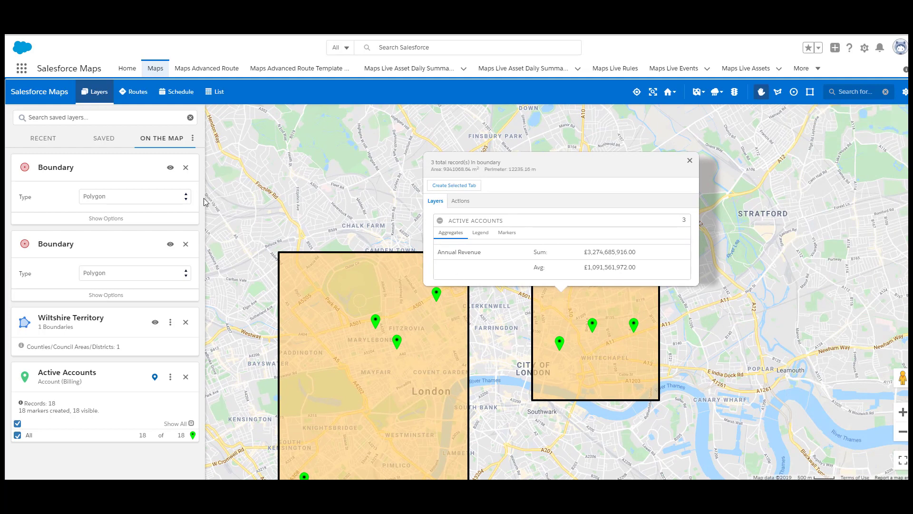
left_click(186, 200)
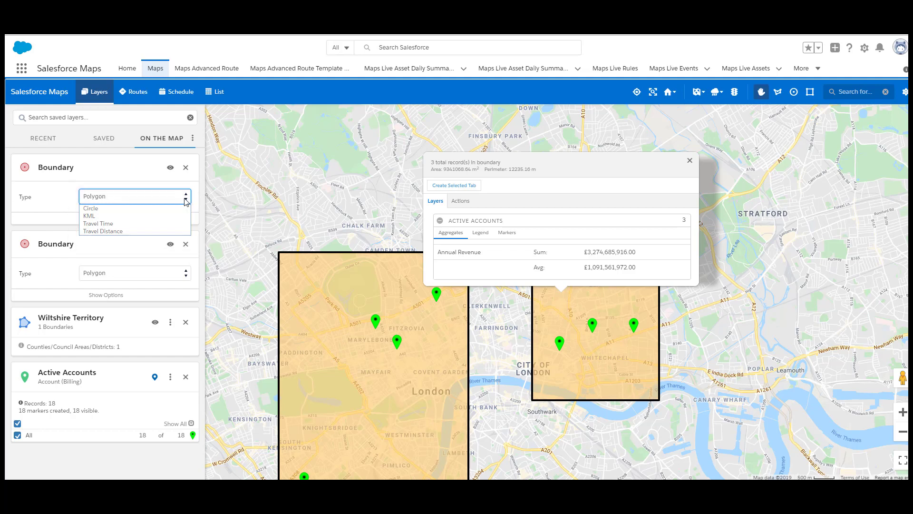
Step: Remove both drawn London boundaries from the map
left_click(185, 168)
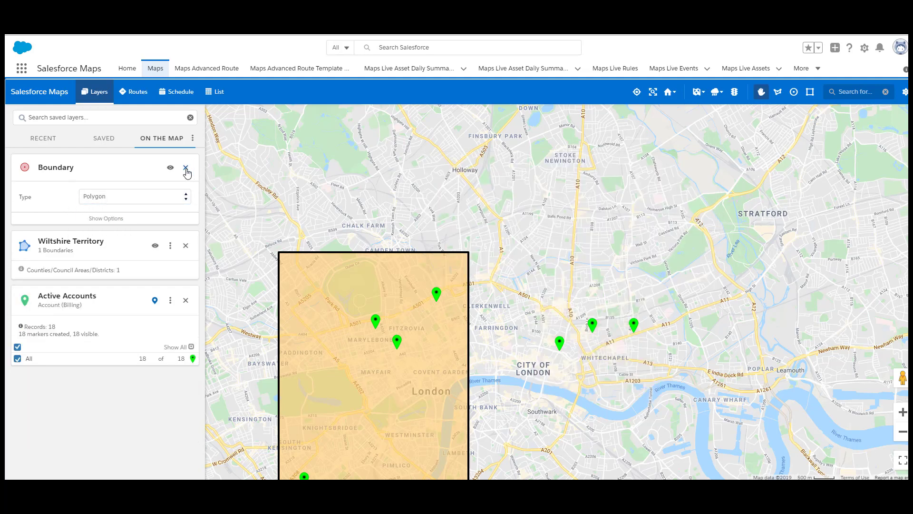
left_click(186, 169)
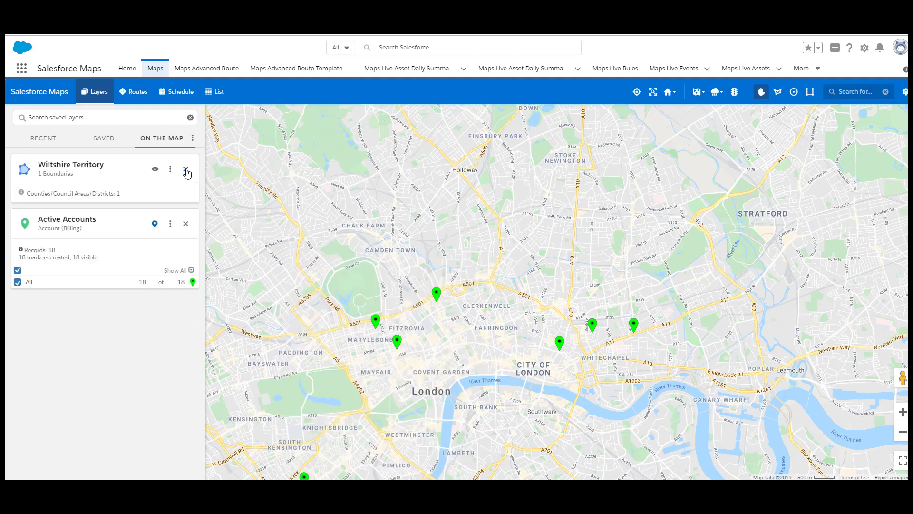
Step: Create a new route and name it London Route
left_click(140, 95)
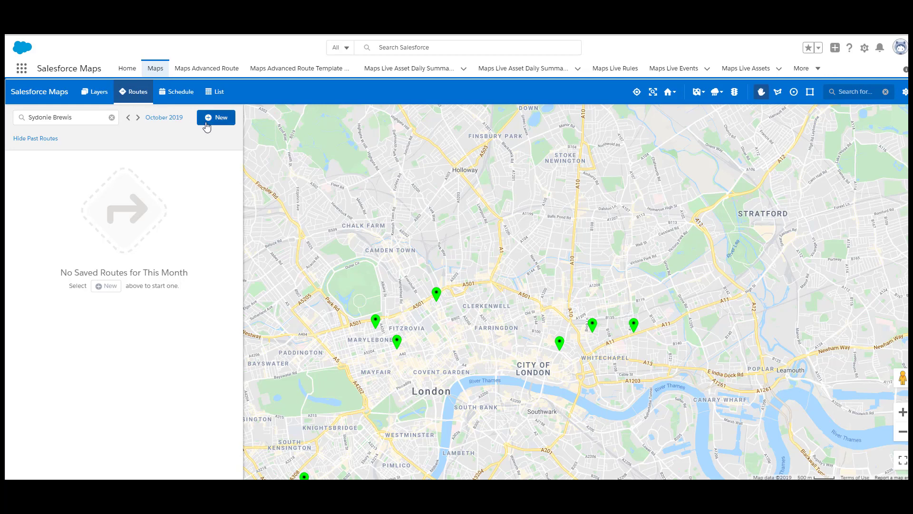
left_click(206, 120)
left_click(143, 122)
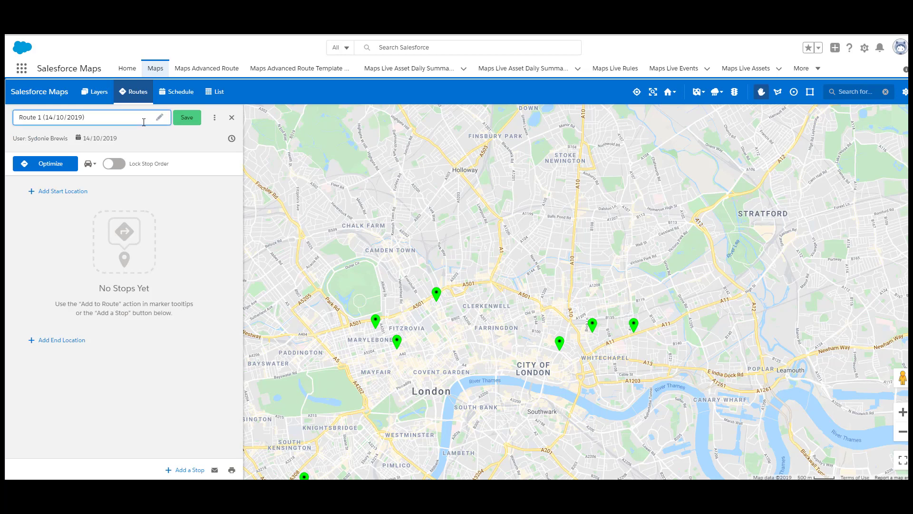
key("ctrl+a")
key("BackSpace")
type("Lo")
Step: Add the Running out of Ideas Inc account marker near Fitzrovia to the route as a stop
left_click(376, 324)
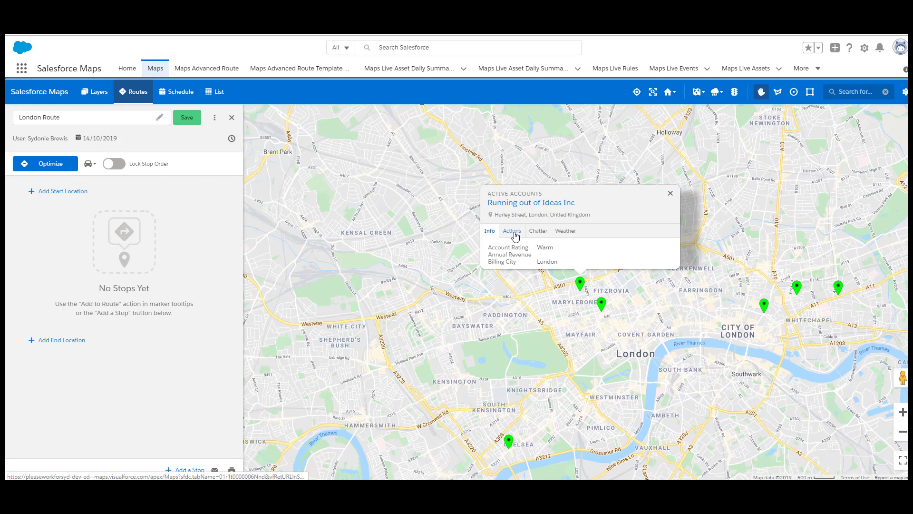
left_click(514, 234)
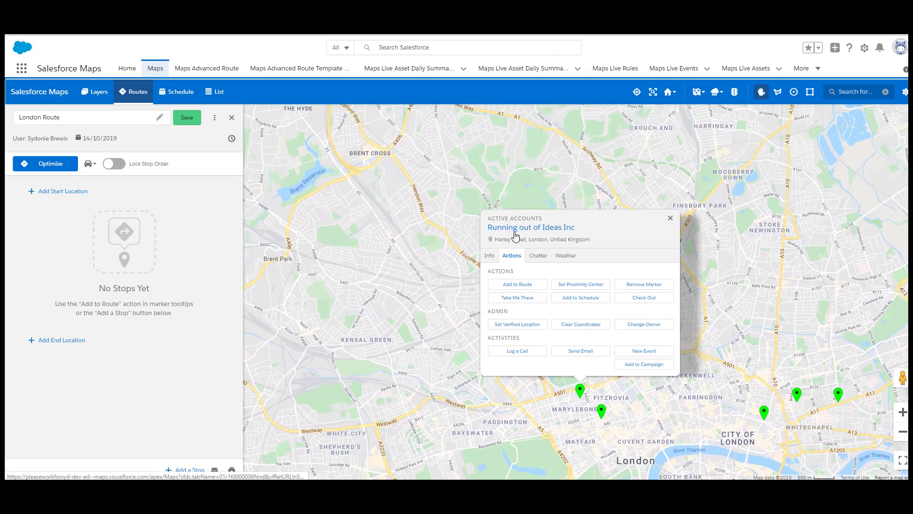
left_click(532, 283)
Step: Draw a rectangle around the four account markers from Clerkenwell to Whitechapel, add them all to the route, and close the boundary details
left_click_drag(560, 305, 389, 200)
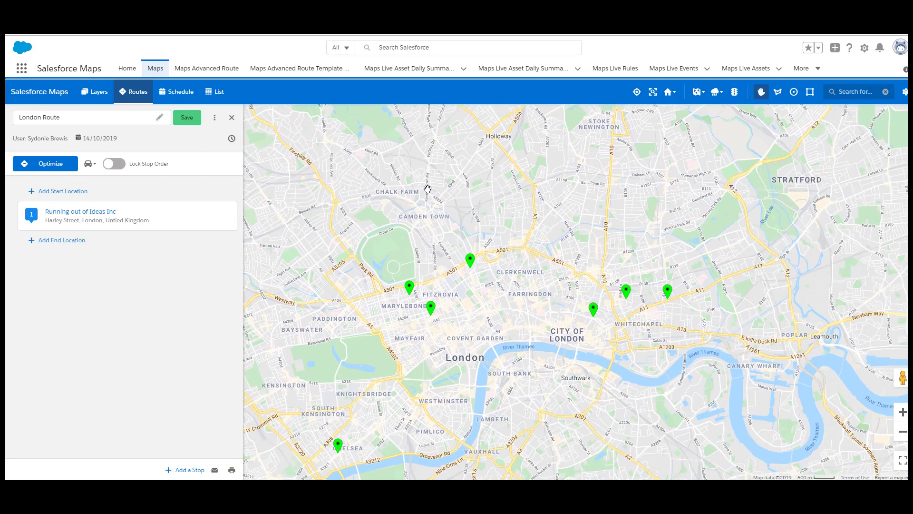
left_click(810, 91)
mouse_move(447, 227)
left_mouse_down()
mouse_move(604, 313)
mouse_move(690, 336)
left_mouse_up()
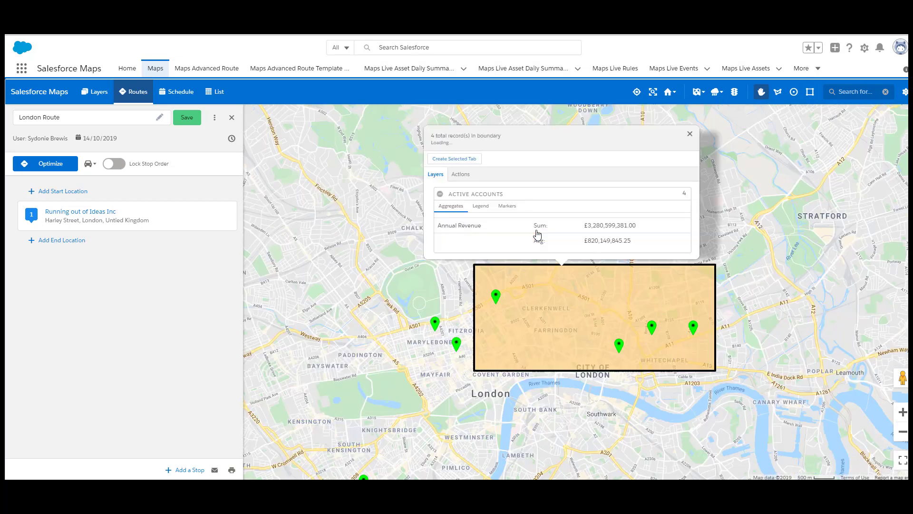
left_click(475, 204)
left_click(569, 304)
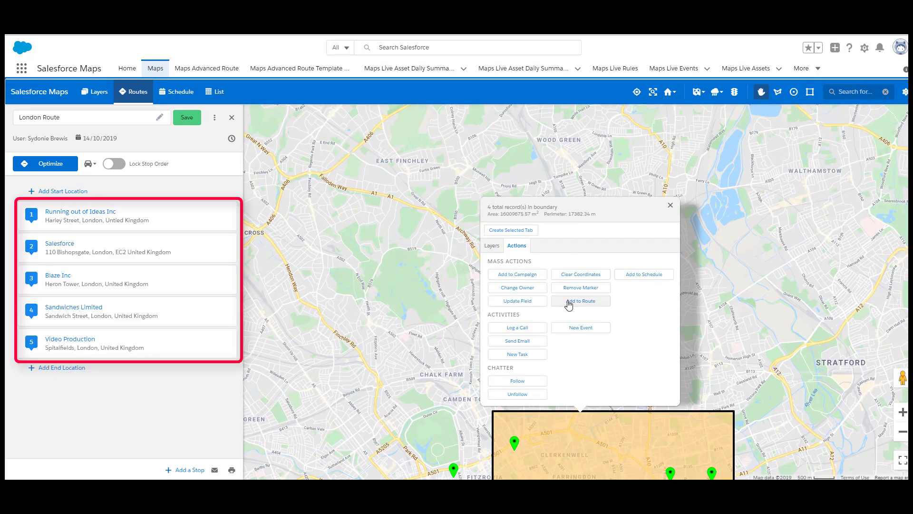
left_click(671, 205)
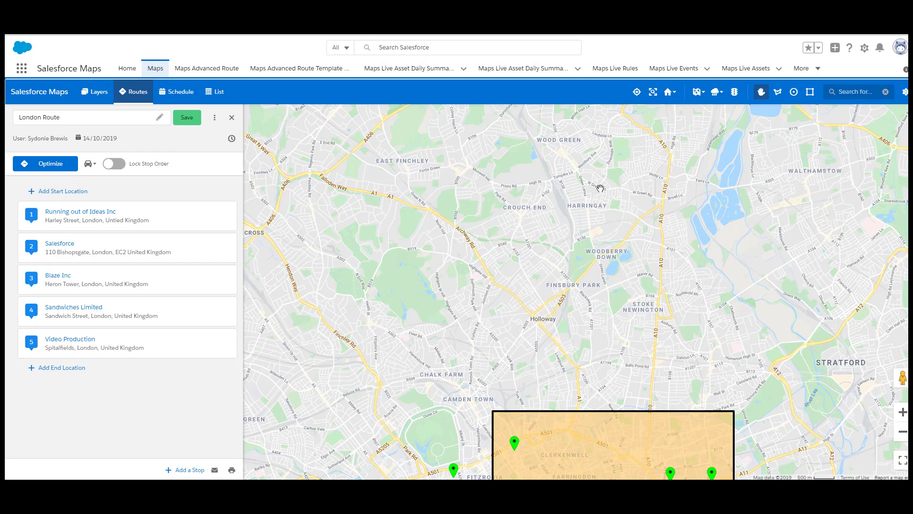
Step: Remove the drawn boundary from the map and return to the London Route
left_click(98, 97)
left_click(185, 169)
left_click(137, 99)
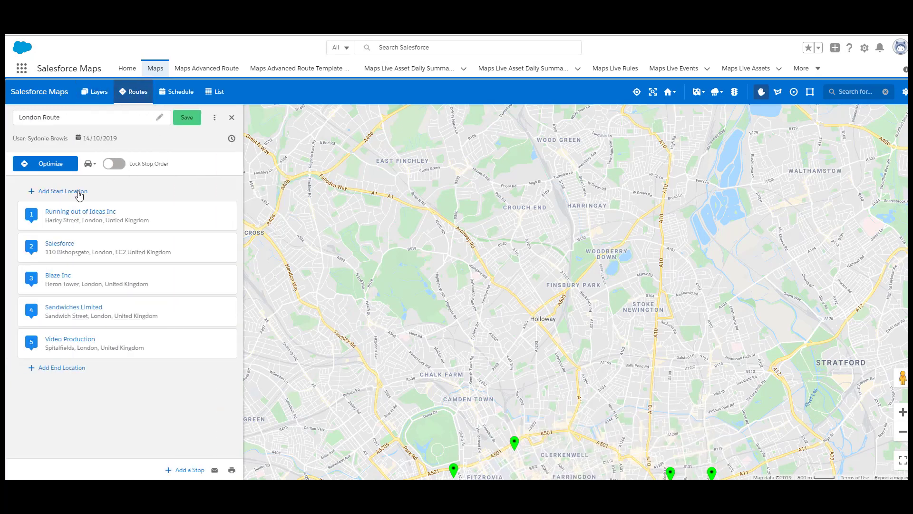
Step: Set the favorite location Hotel as both the start and end of the route, then optimize the stop order
left_click(79, 192)
type("hote")
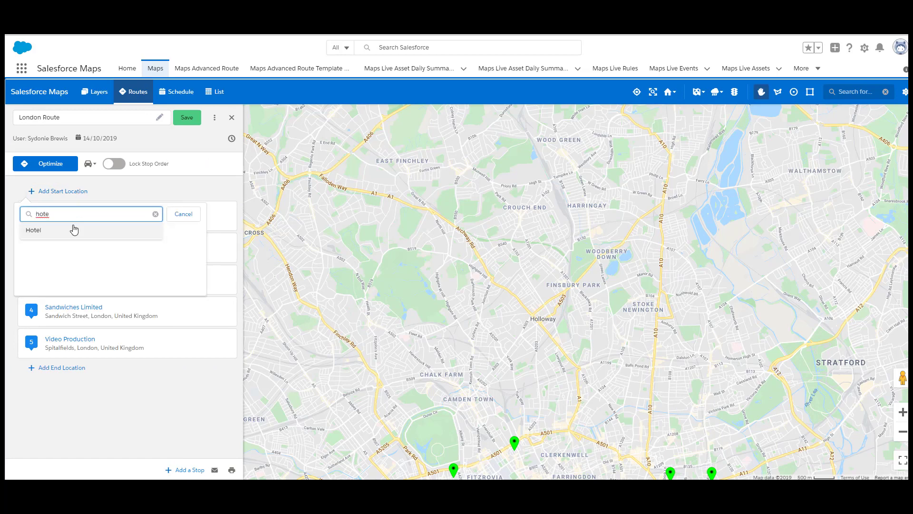
left_click(73, 229)
left_click(63, 373)
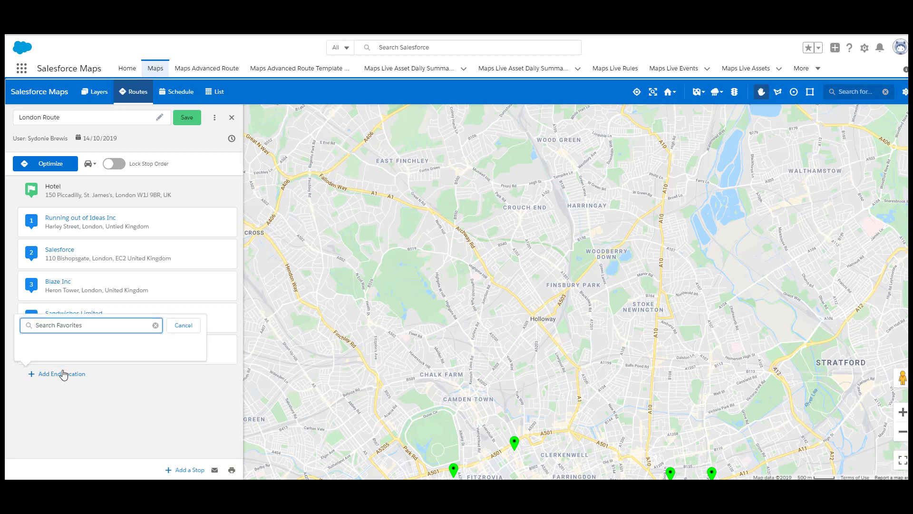
type("hotel")
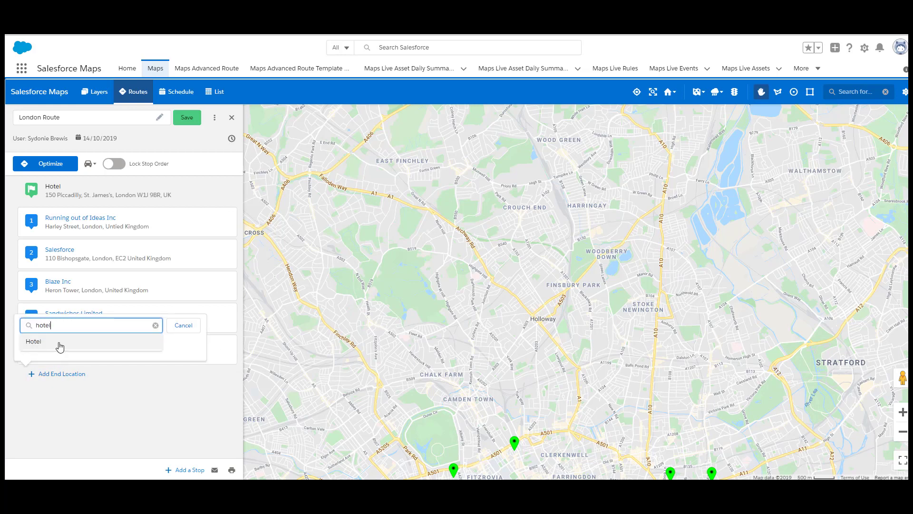
left_click(59, 344)
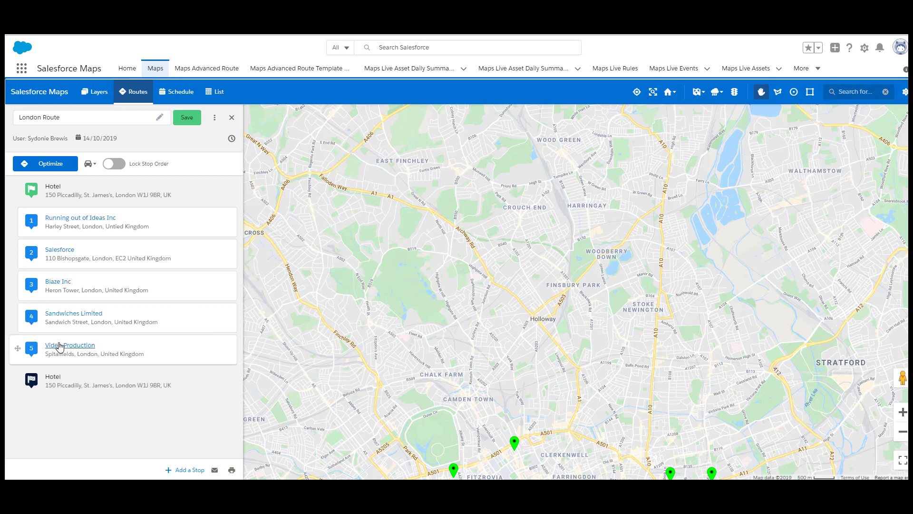
left_click(67, 168)
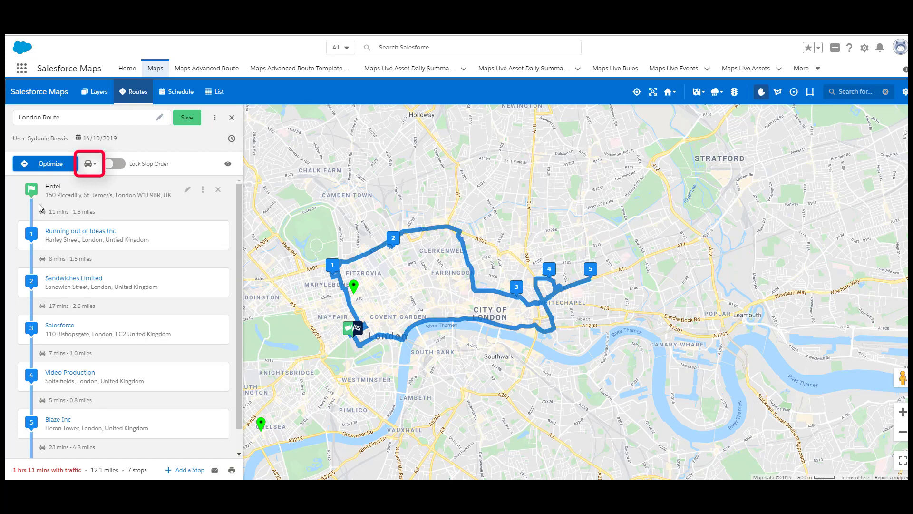
Step: Move the Running out of Ideas Inc stop after Sandwiches Limited and recalculate the route's directions
left_click_drag(17, 234, 20, 285)
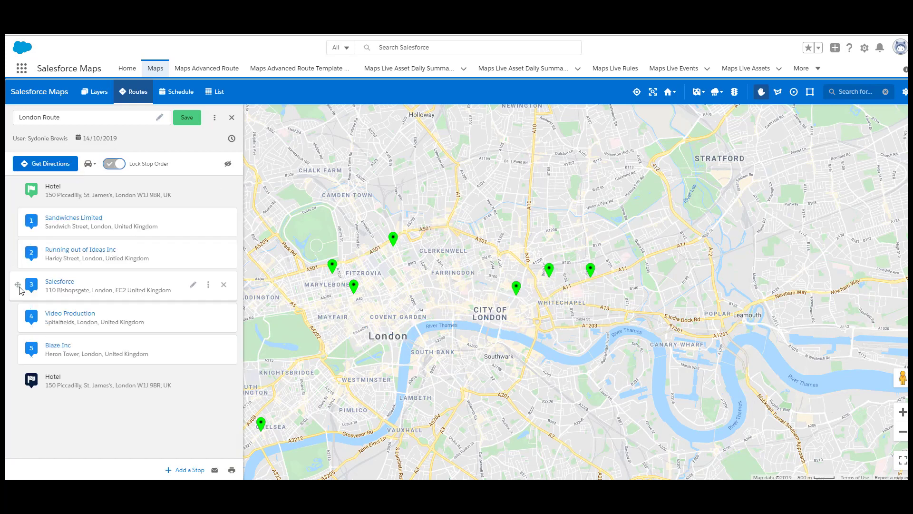
left_click(45, 170)
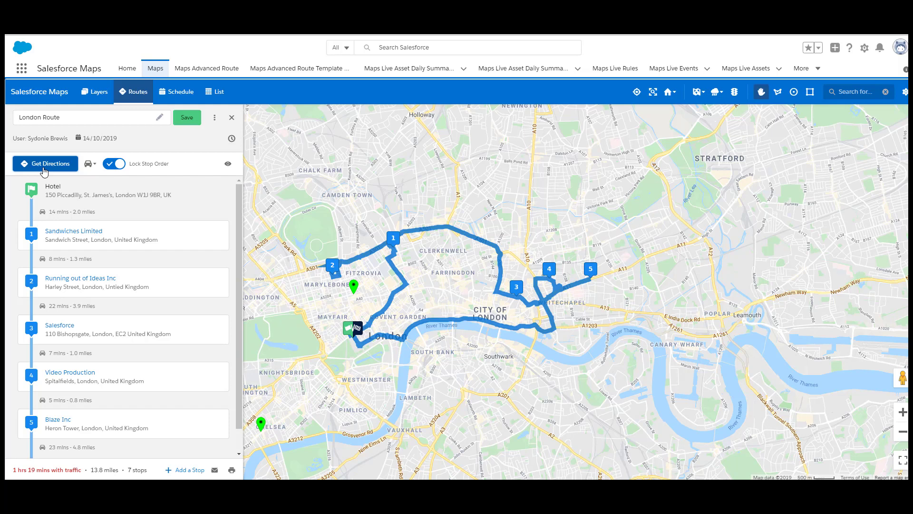
Step: Make the route time-based and set the Running out of Ideas Inc stop to start at 9:30am
left_click(232, 138)
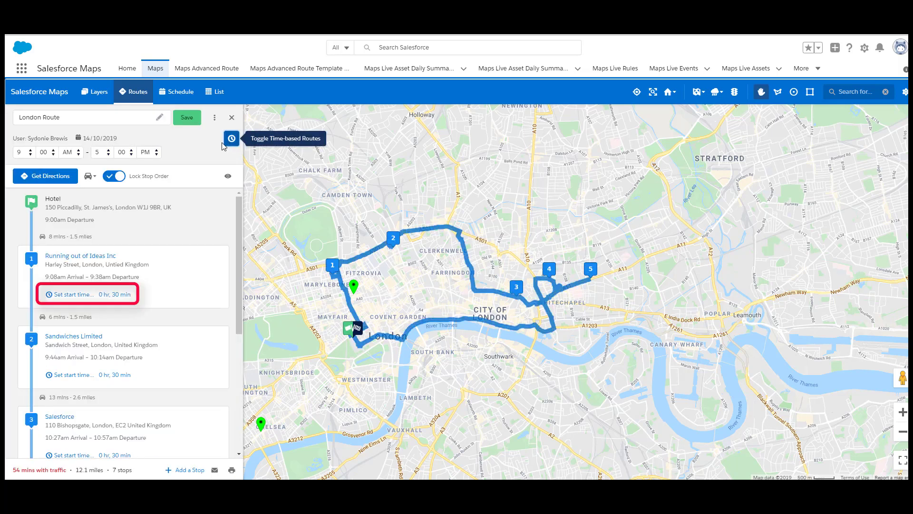
left_click(73, 294)
scroll(79, 324, "down", 5)
left_click(71, 386)
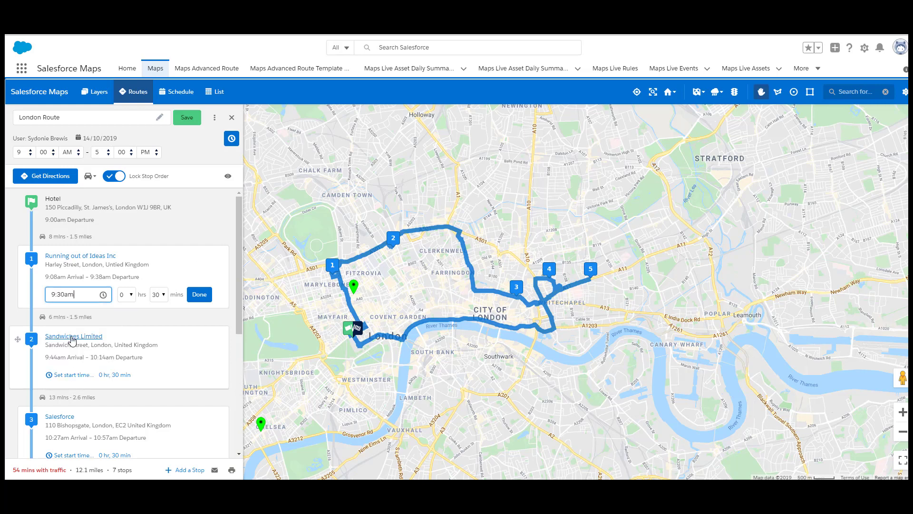
left_click(199, 294)
Step: Set the Sandwiches Limited stop to start at 10:30am and recalculate the route's directions
left_click(74, 310)
left_click(74, 309)
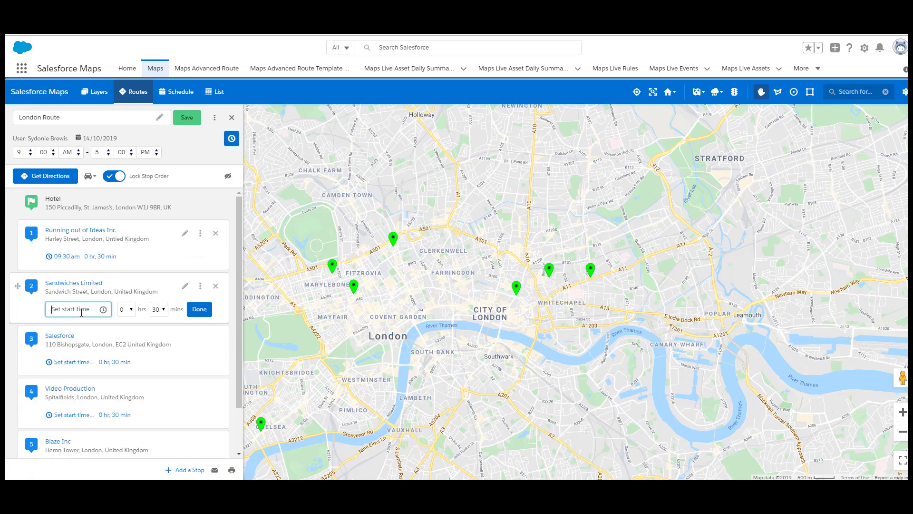
scroll(76, 352, "down", 5)
left_click(87, 345)
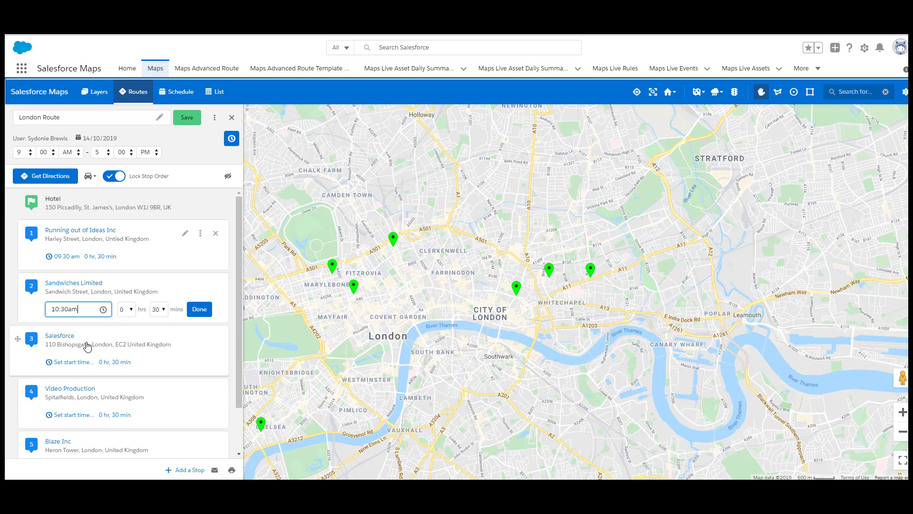
left_click(199, 309)
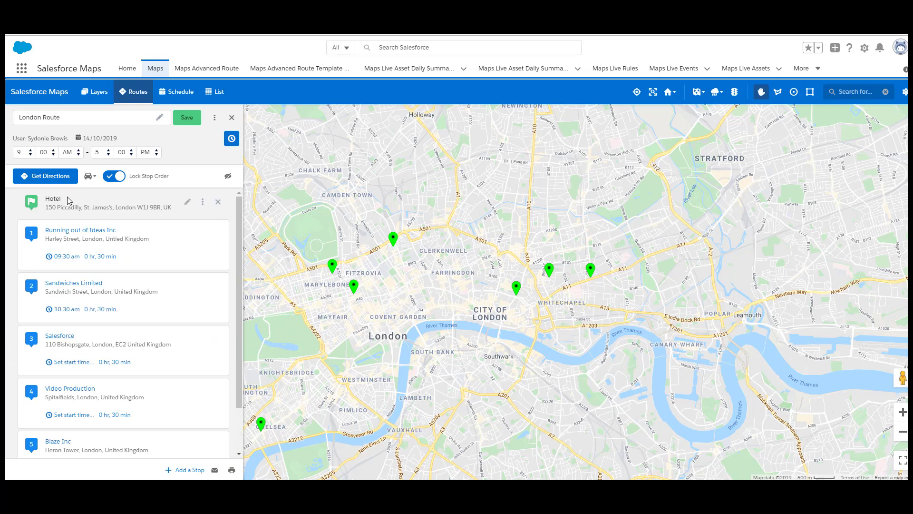
left_click(50, 176)
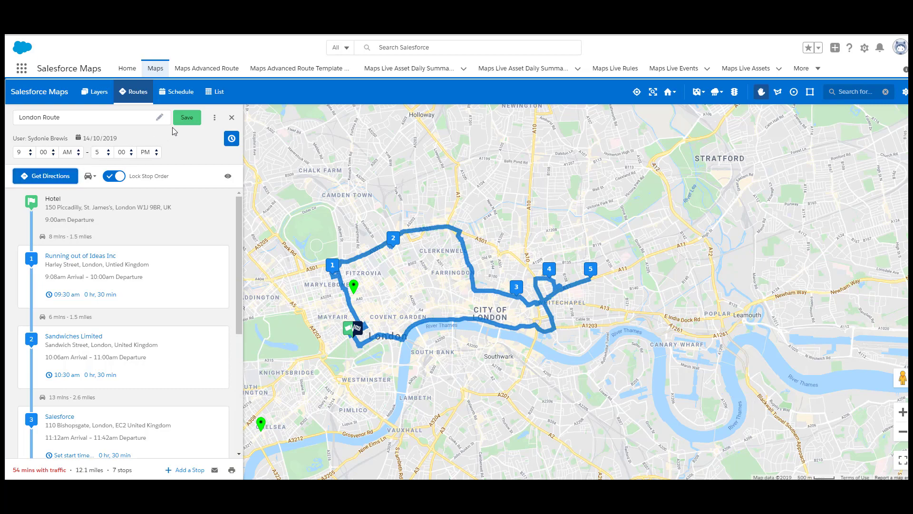
Step: Save the London Route to 14 October 2019 in the calendar
left_click(187, 119)
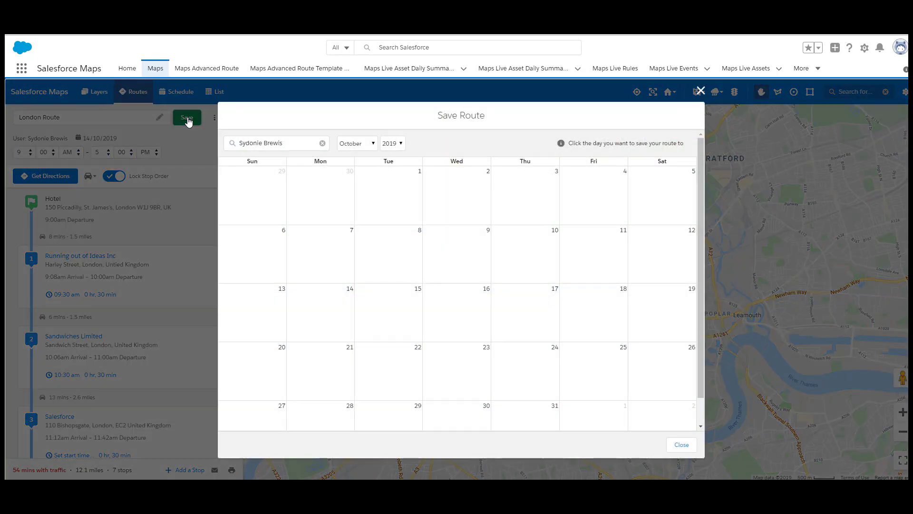
left_click(310, 301)
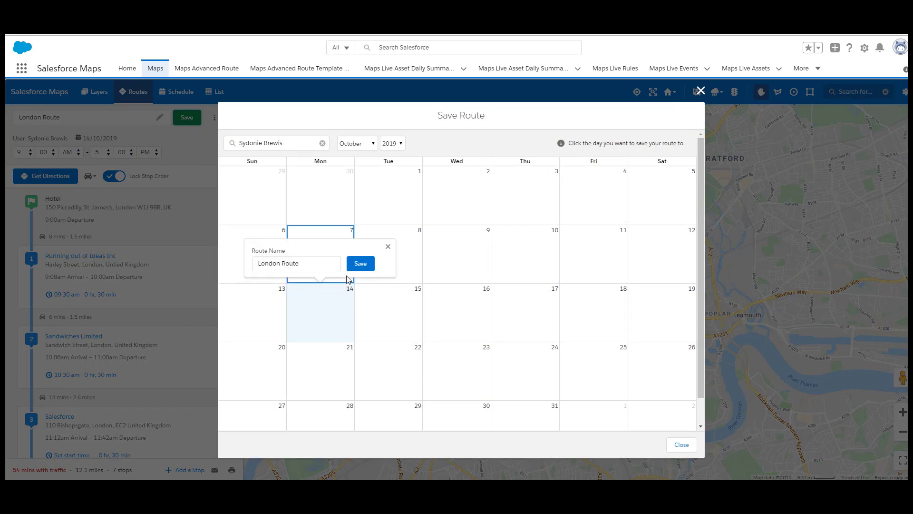
left_click(360, 264)
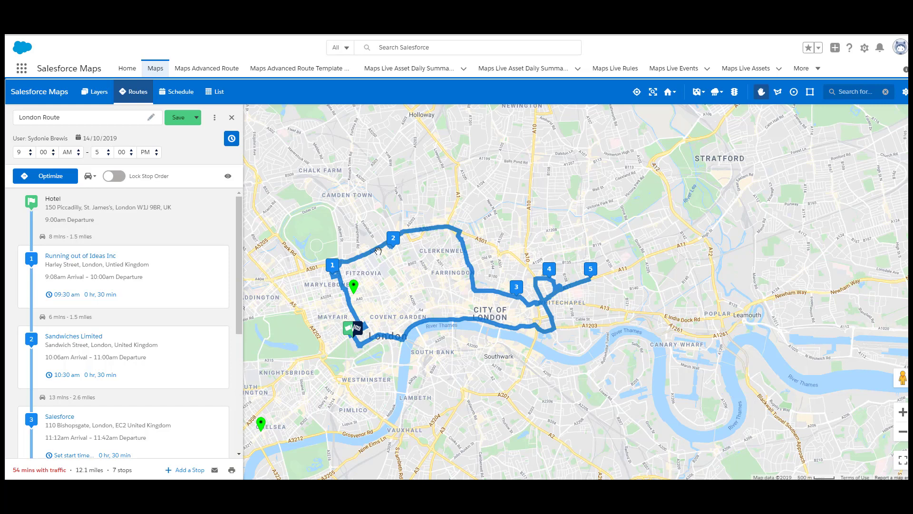
Step: Review the Sandwiches Limited stop's info and available actions on the map, then close its details
left_click(393, 241)
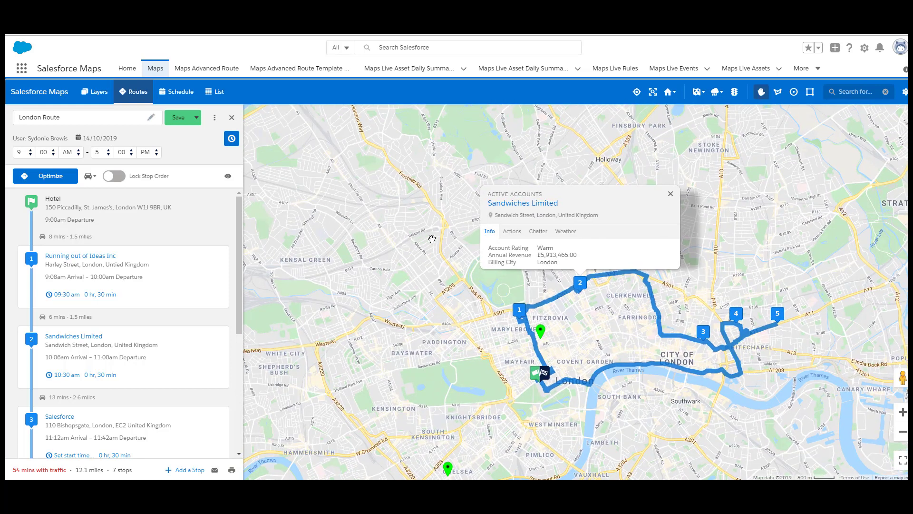
left_click(498, 229)
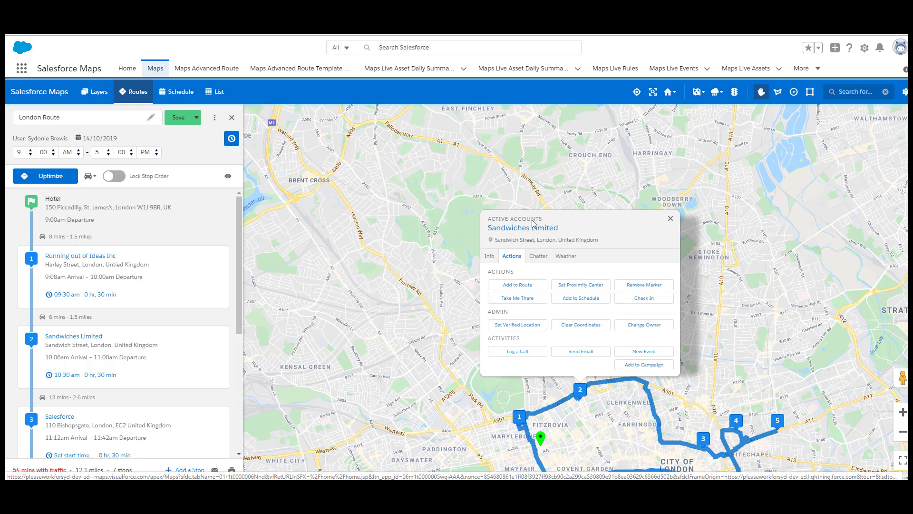
left_click(671, 219)
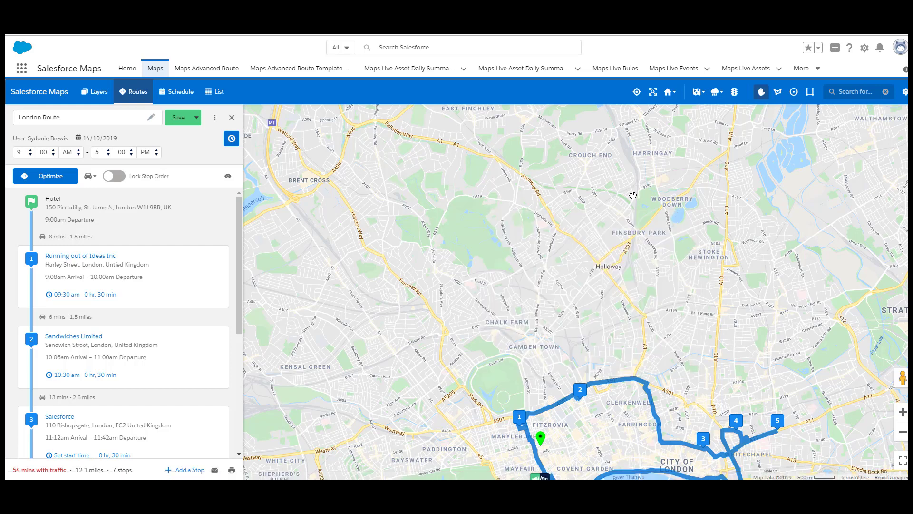
Step: Close the London Route, open the schedule for 22/10/2019, and display that day's meetings as a route on the map
left_click(231, 117)
left_click(188, 91)
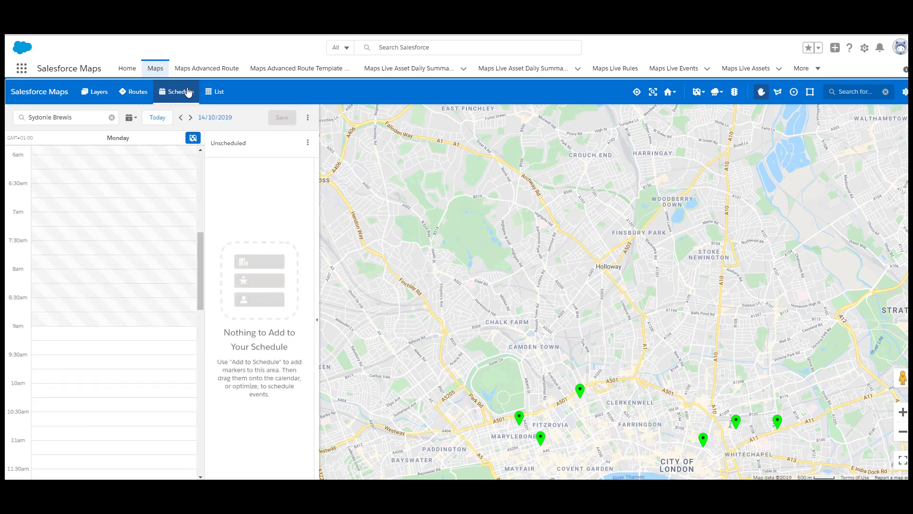
left_click(208, 117)
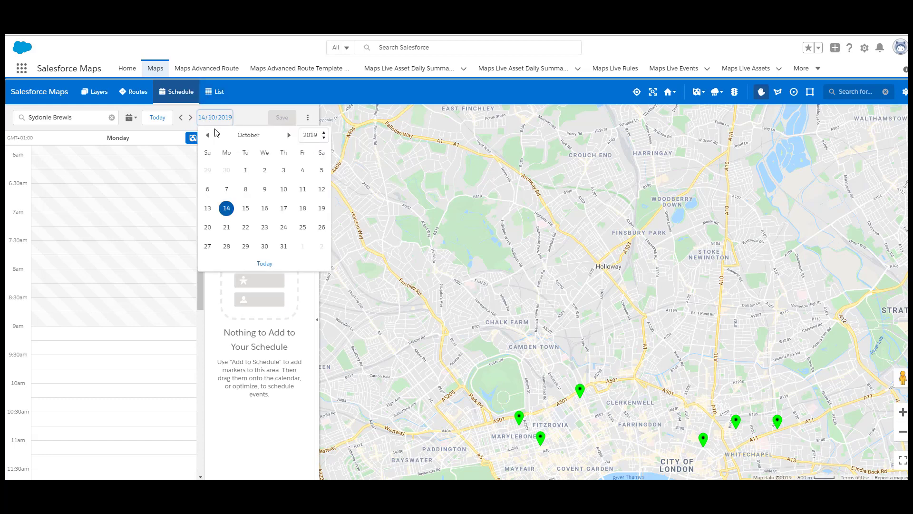
left_click(247, 228)
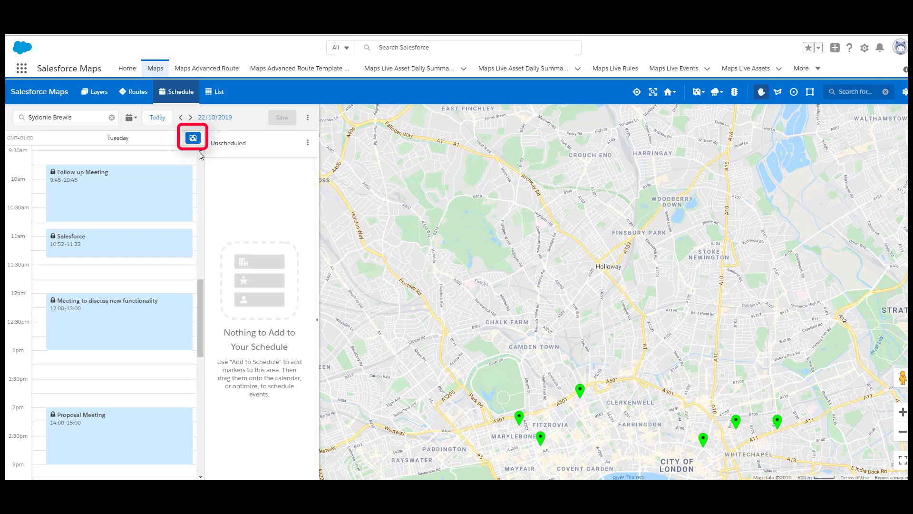
left_click(191, 142)
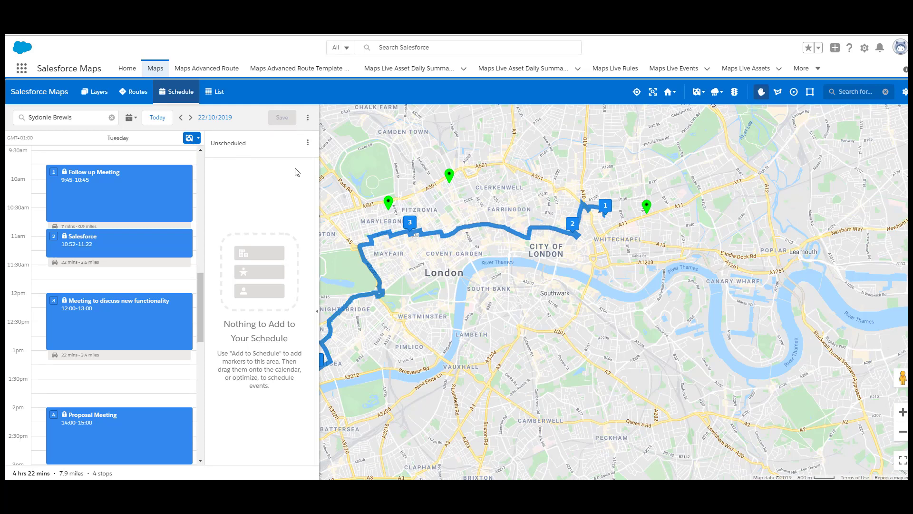
Step: Add the Running out of Ideas Inc account on Harley Street to the unscheduled stops for 22/10/2019
left_click(390, 204)
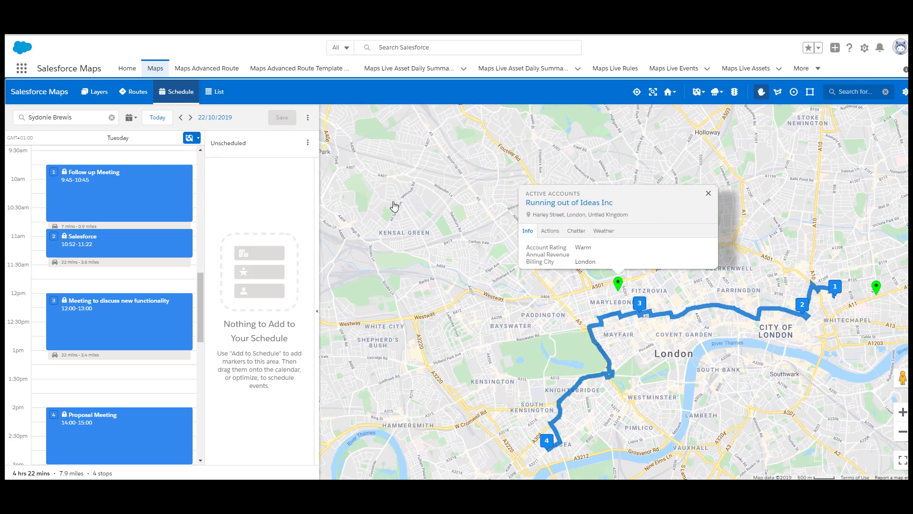
left_click(550, 233)
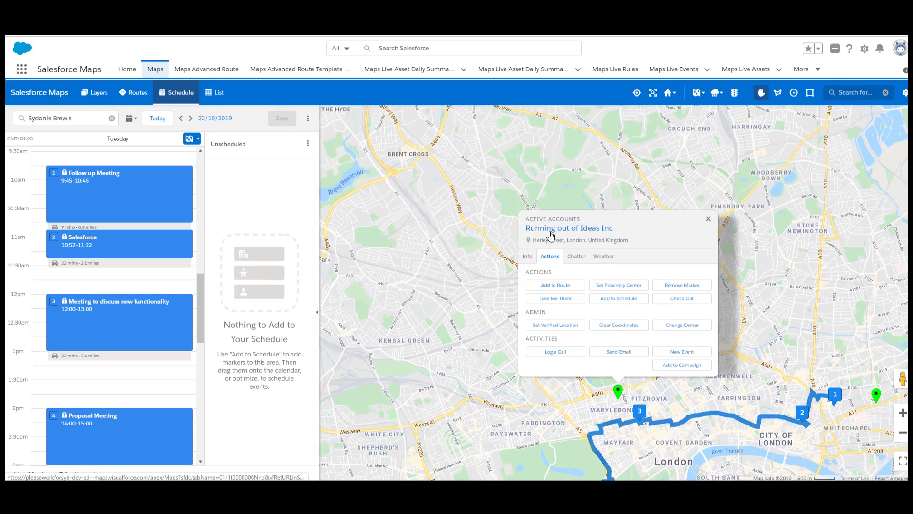
left_click(619, 299)
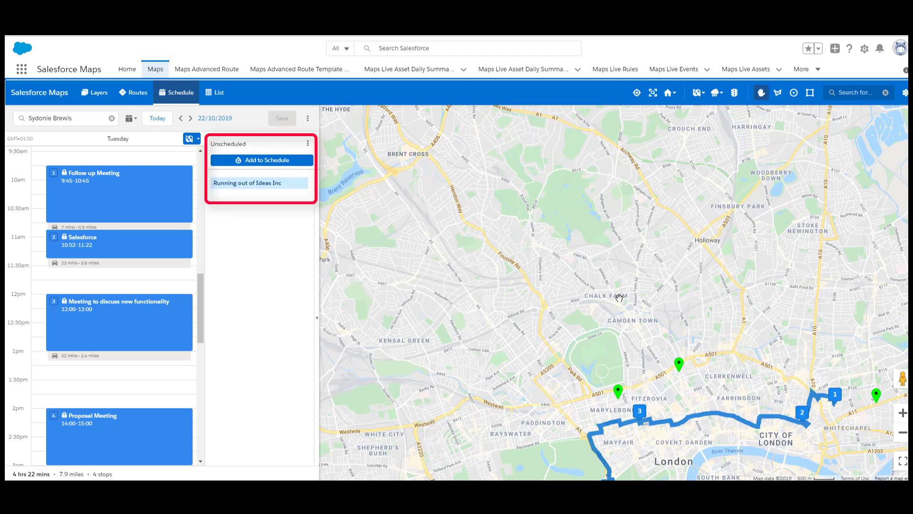
Step: Fit the unscheduled Running out of Ideas Inc visit into the day's calendar and save the schedule
left_click(284, 162)
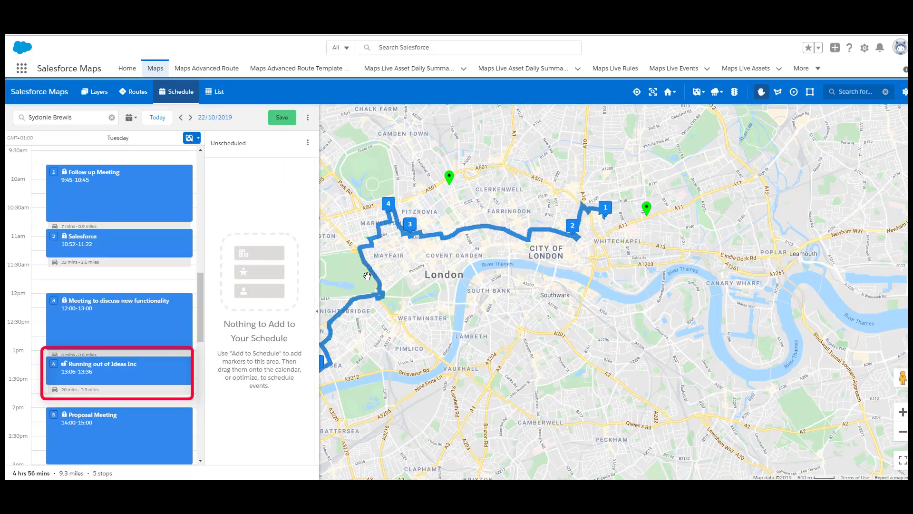
mouse_move(432, 263)
left_mouse_down()
mouse_move(466, 276)
mouse_move(543, 279)
left_mouse_up()
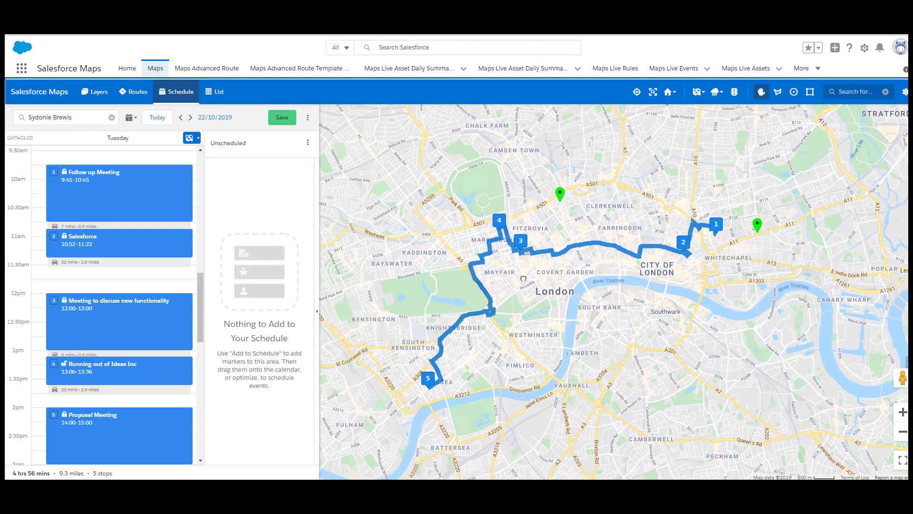
left_click(282, 119)
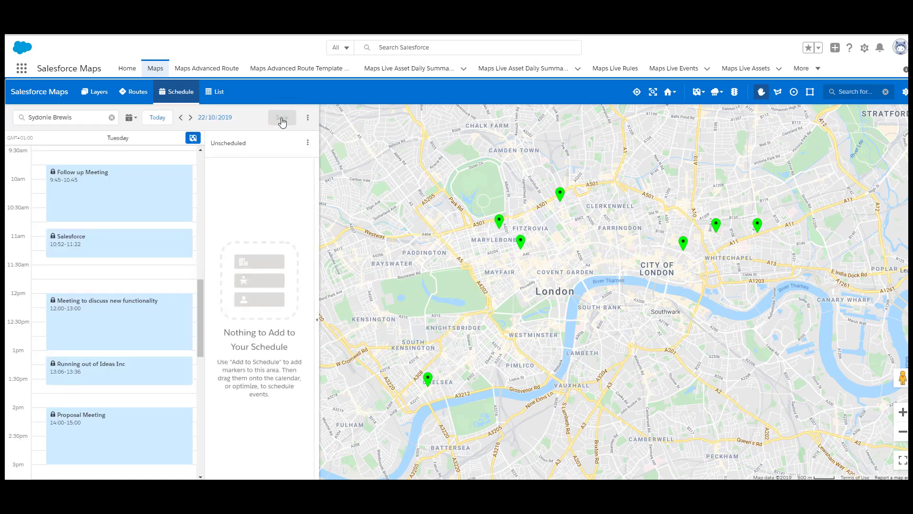
Step: Open the Reports page from the full list of Salesforce apps and items
left_click(21, 69)
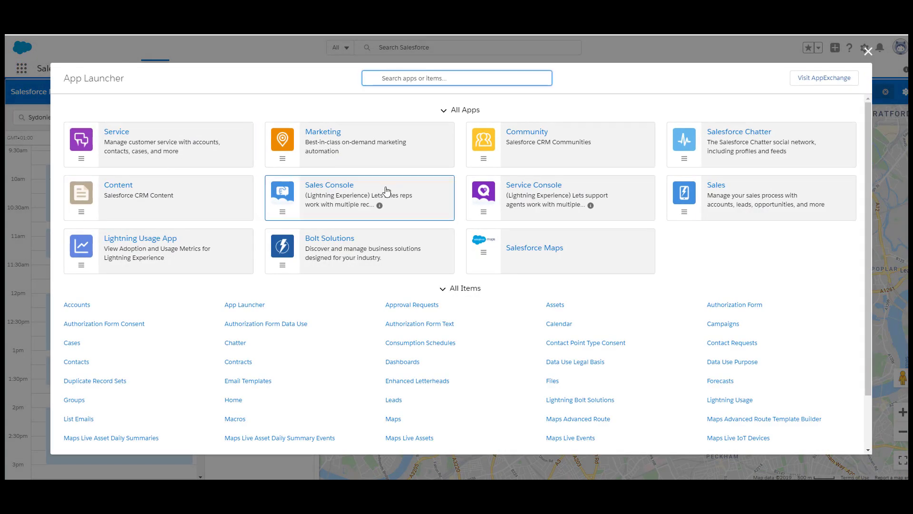
scroll(459, 250, "down", 3)
left_click(719, 413)
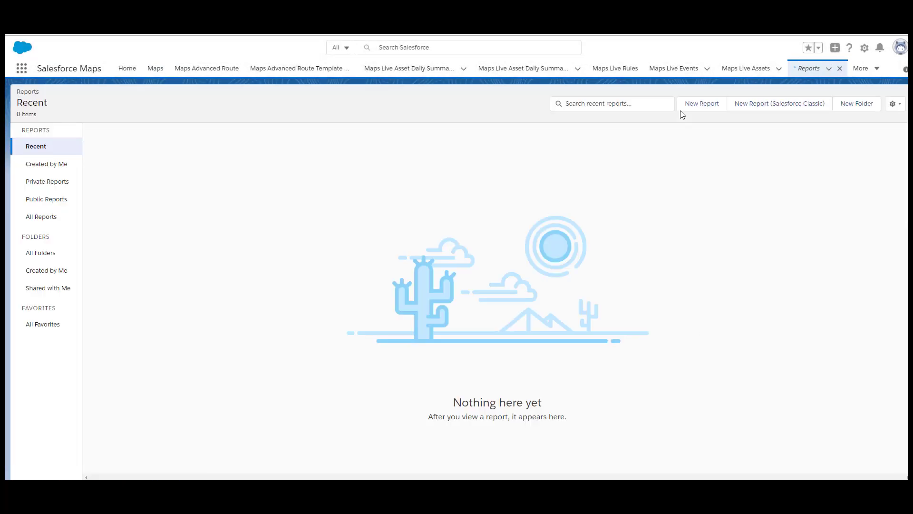
Step: Search the new-report types for "Maps" and look through them, cancelling without creating a report and returning to the Maps page
left_click(683, 108)
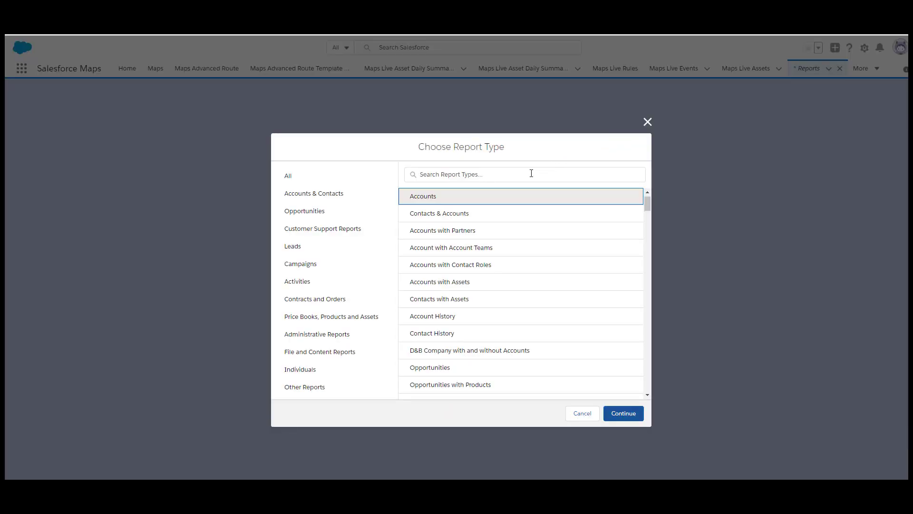
type("Maps")
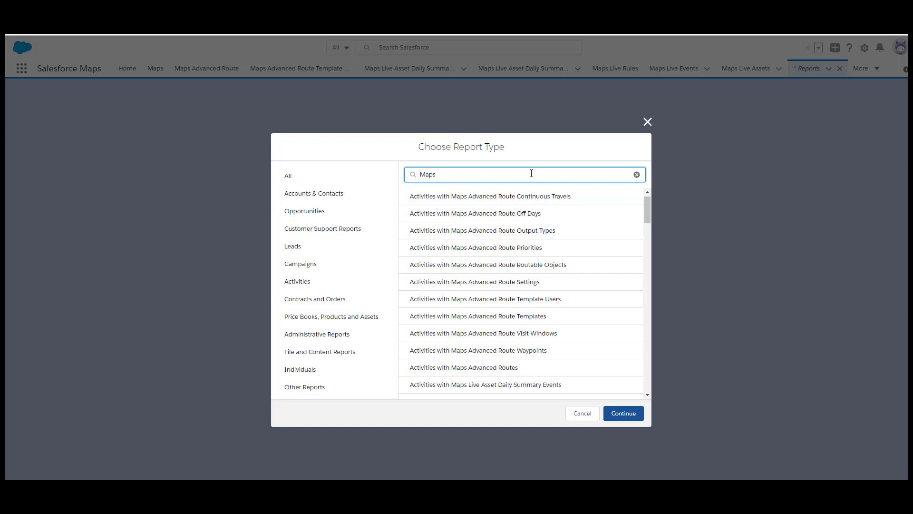
scroll(527, 229, "down", 6)
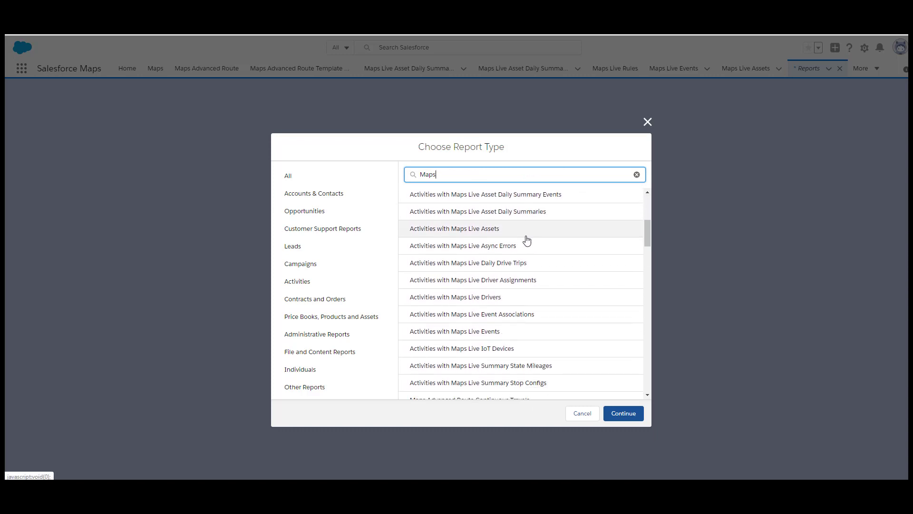
scroll(528, 252, "down", 1)
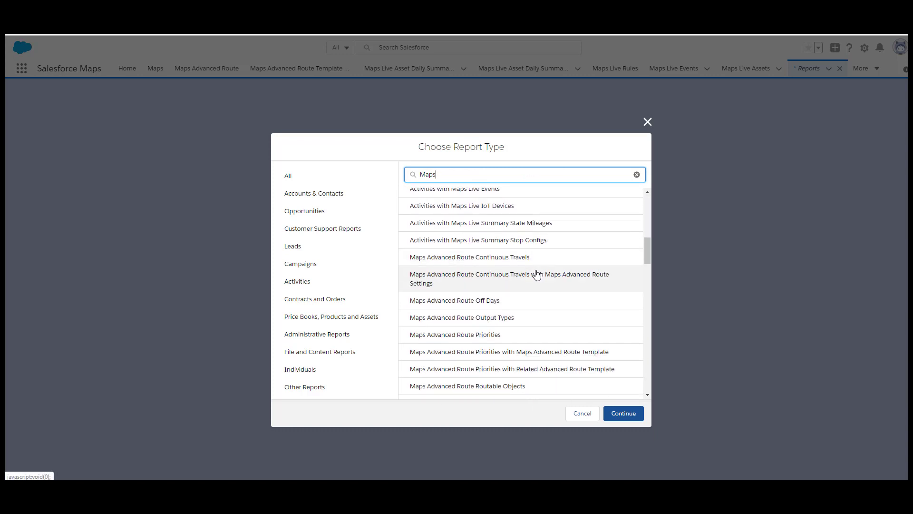
left_click(583, 413)
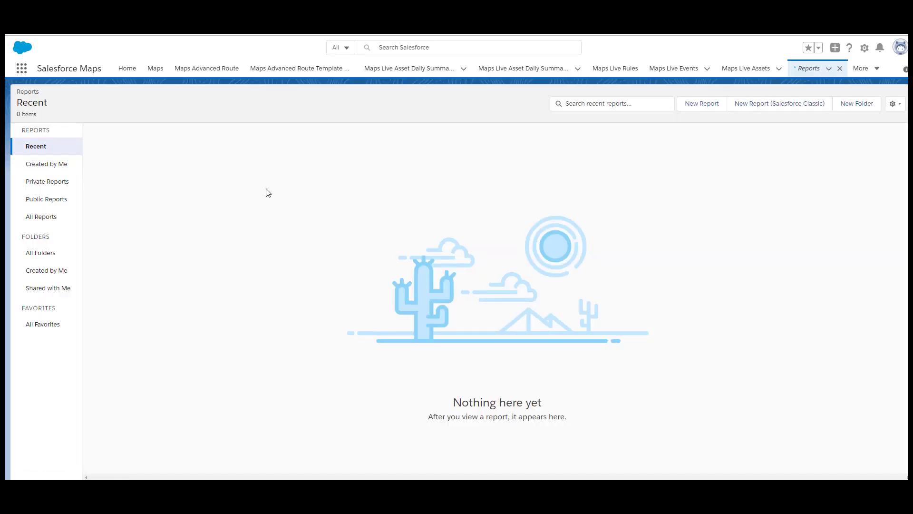
left_click(153, 72)
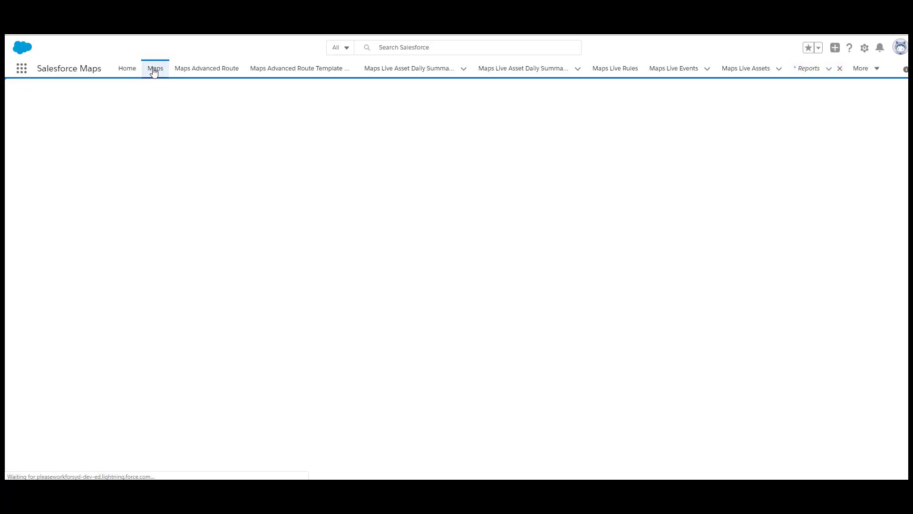